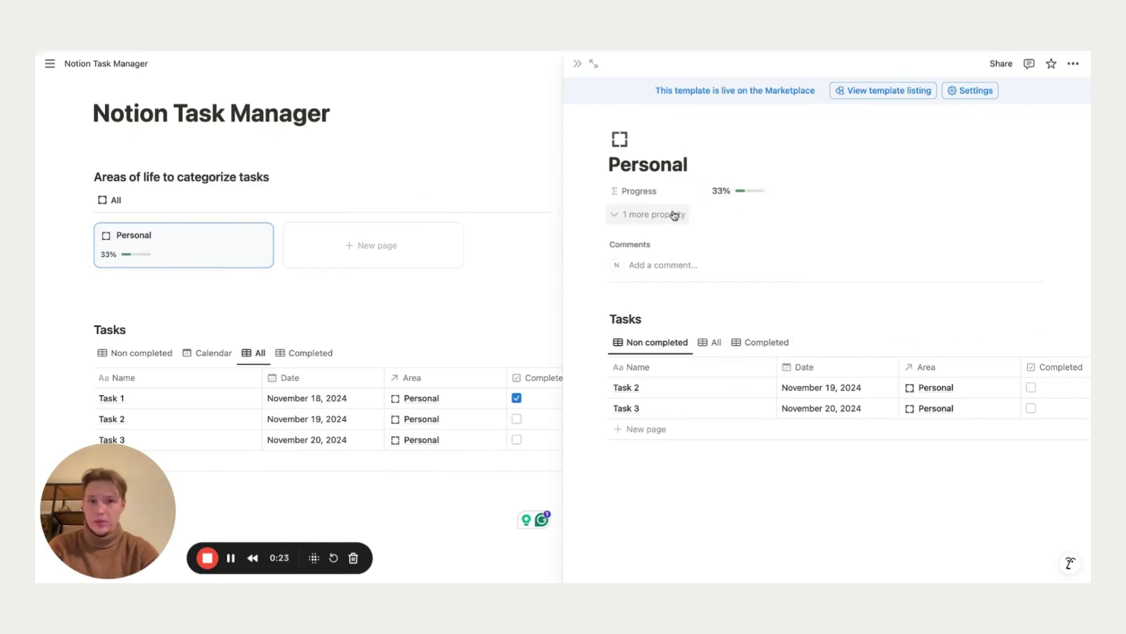
Close the side preview of the Personal area page
click(577, 66)
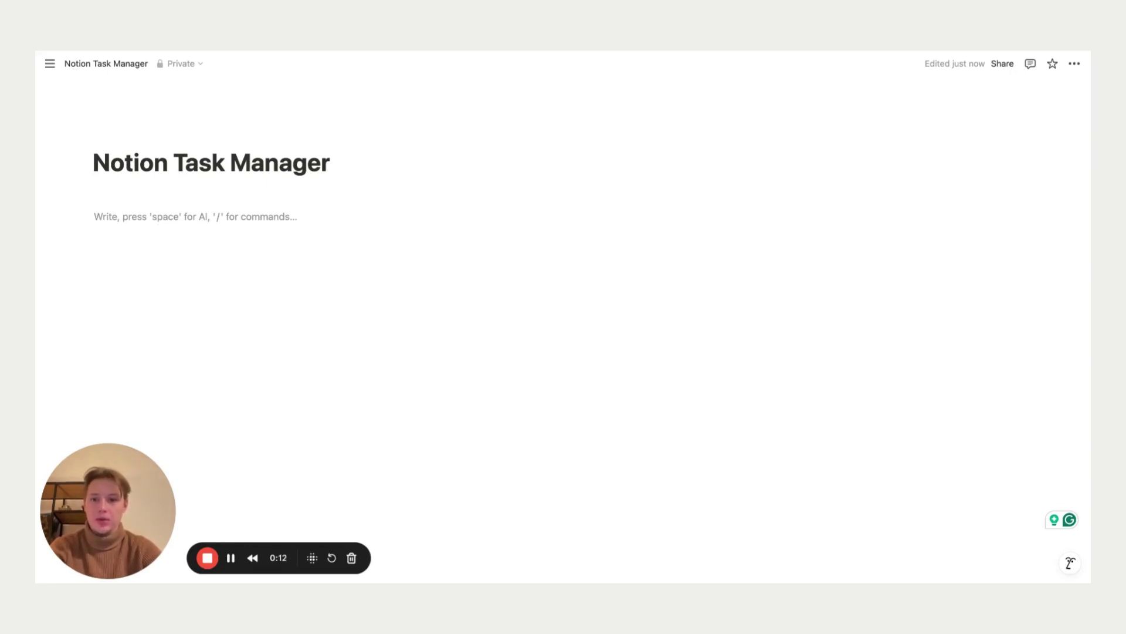
Insert a new empty database with a table view beneath the Notion Task Manager page title
key(Return)
text(/)
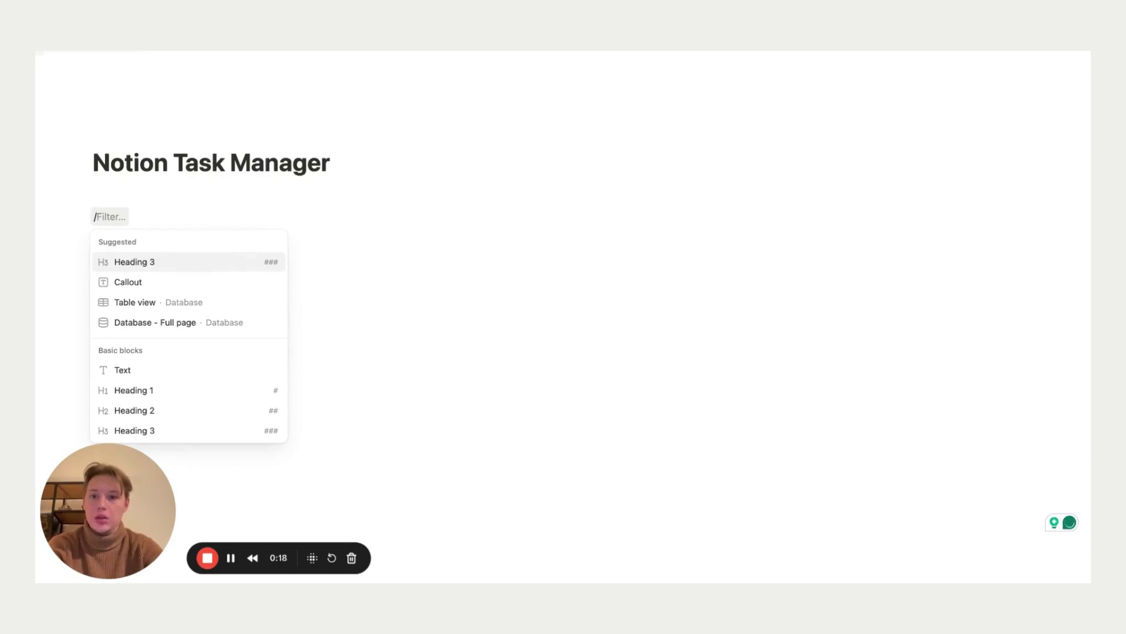
text(da)
key(Return)
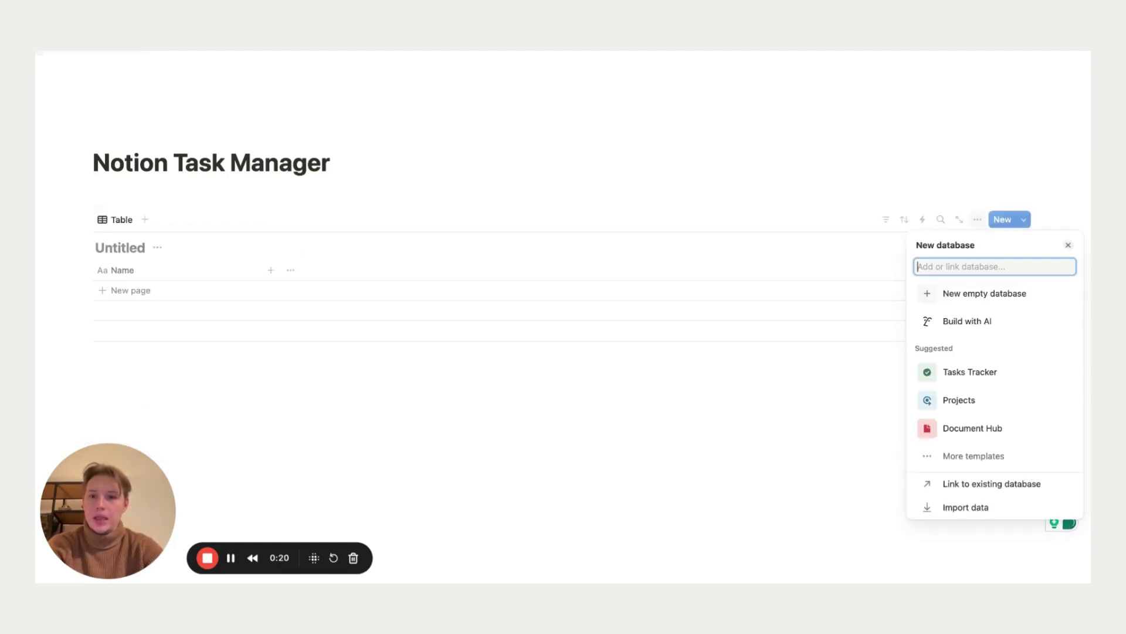
click(1005, 291)
Name the new database Areas and hide its title on the page
click(120, 247)
text(Areas)
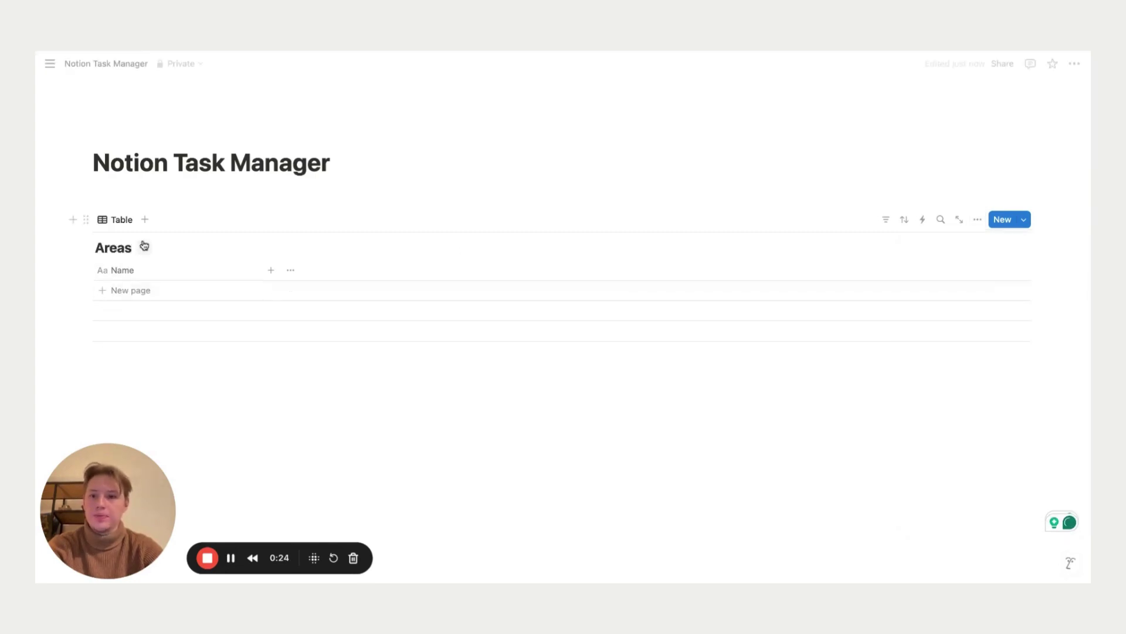
click(144, 246)
click(153, 309)
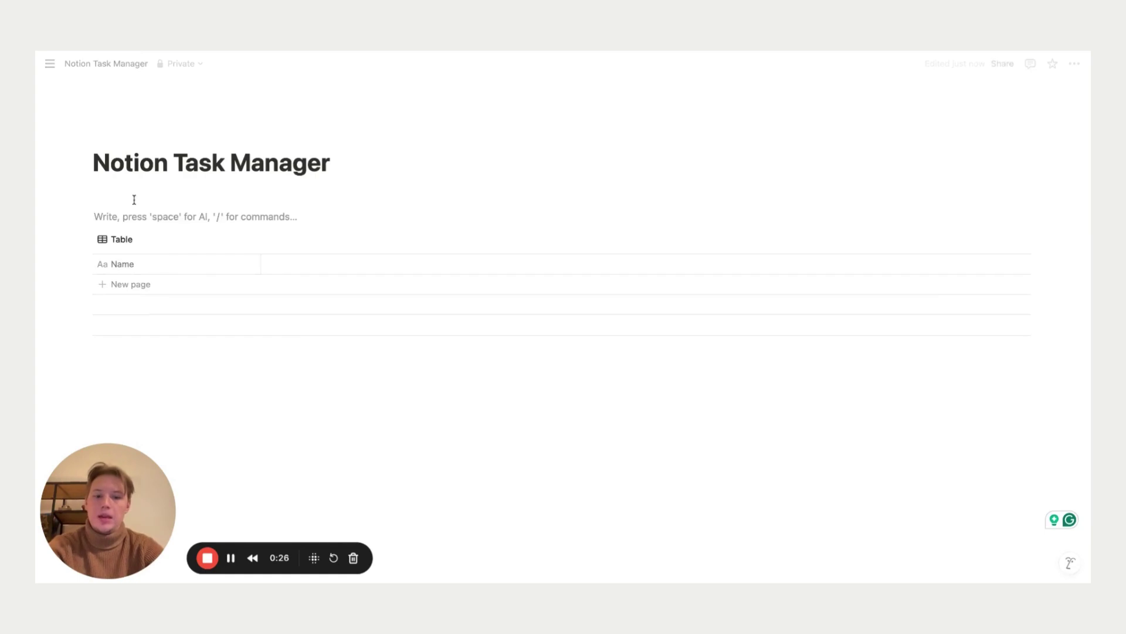
Add a Heading 3 reading "Areas of life" above the Areas database
text(/he)
key(Down)
key(Down)
key(Return)
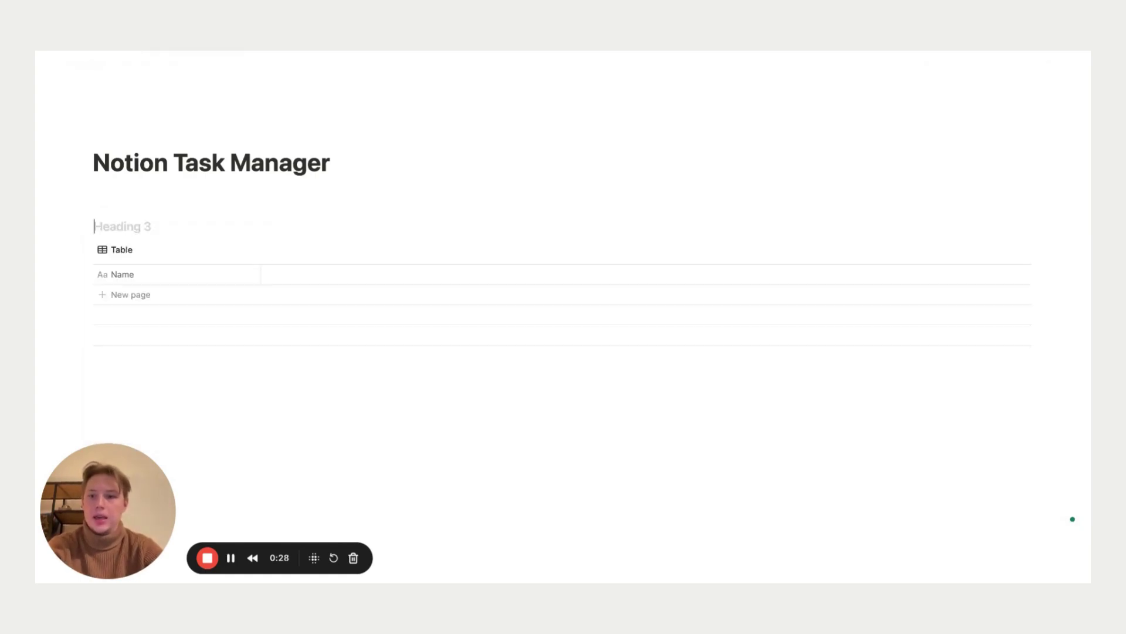
text(Areas of life)
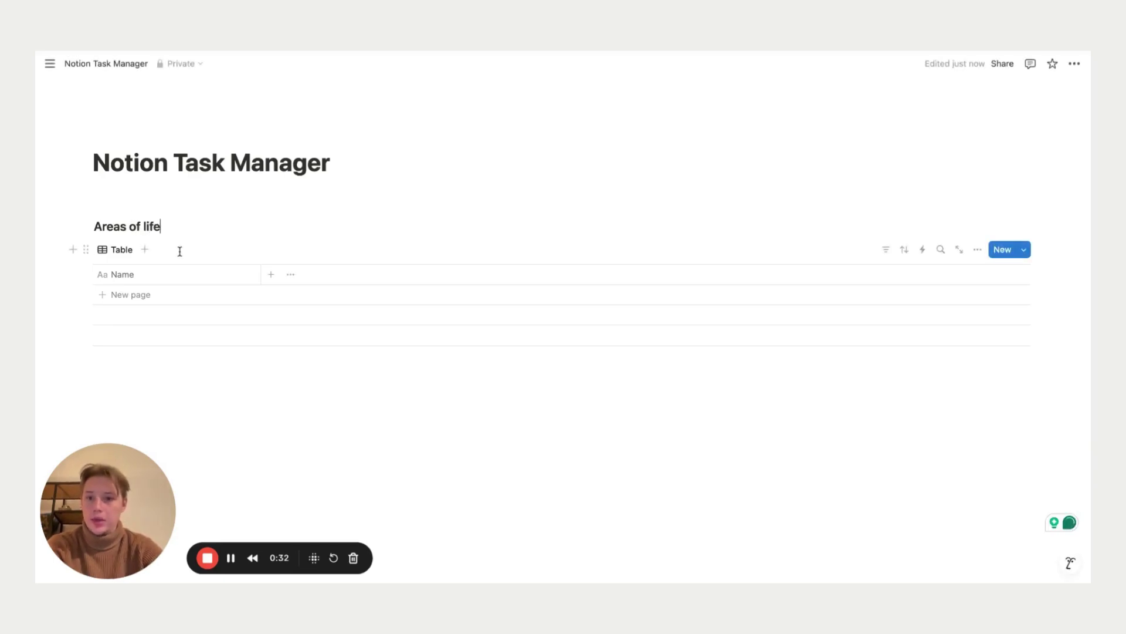
Add a Heading 3 reading "Tasks" below the Areas database, with an empty line under it
scroll(179, 249, down, 1)
click(177, 370)
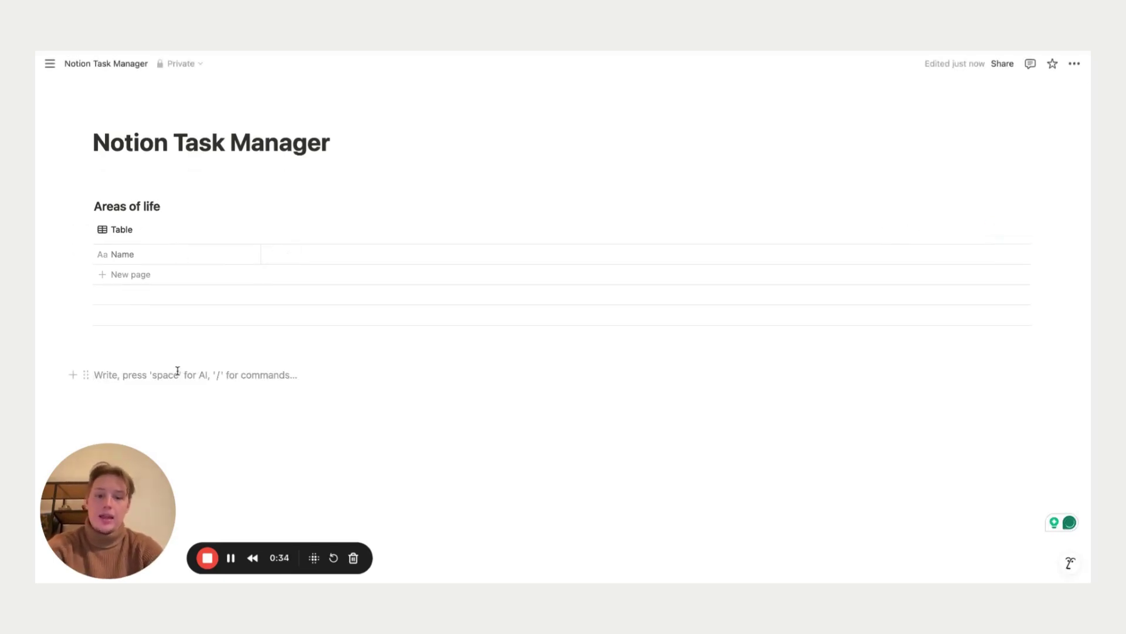
text(/hea)
key(Down)
key(Down)
key(Return)
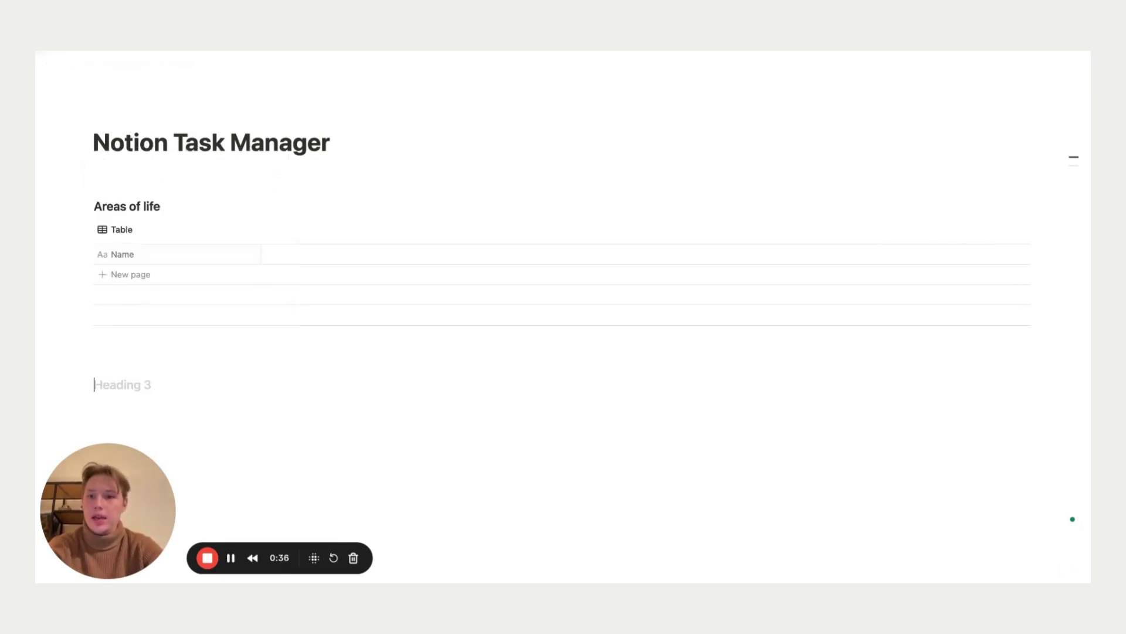
text(Tasks)
key(Return)
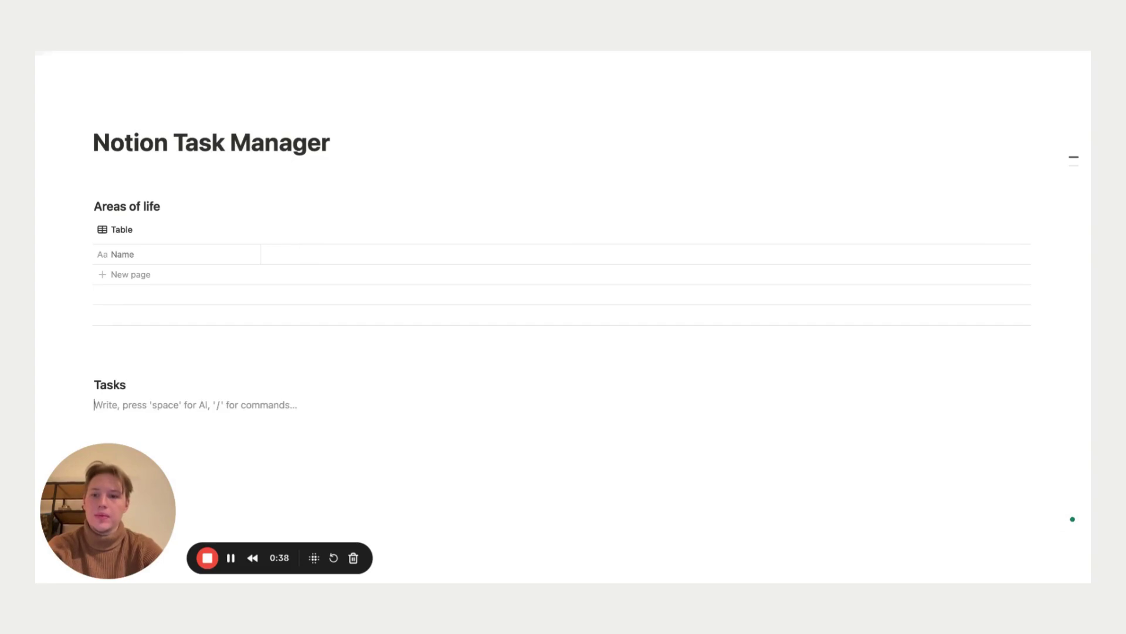
Insert a new empty database with a table view under the Tasks heading
text(/)
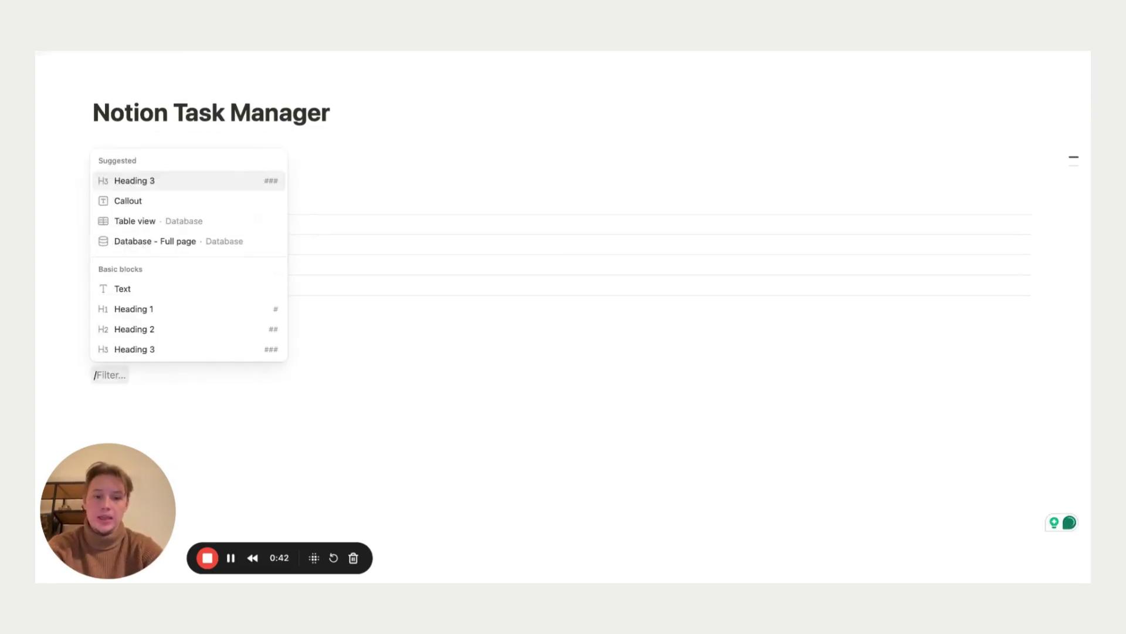
text(da)
key(Return)
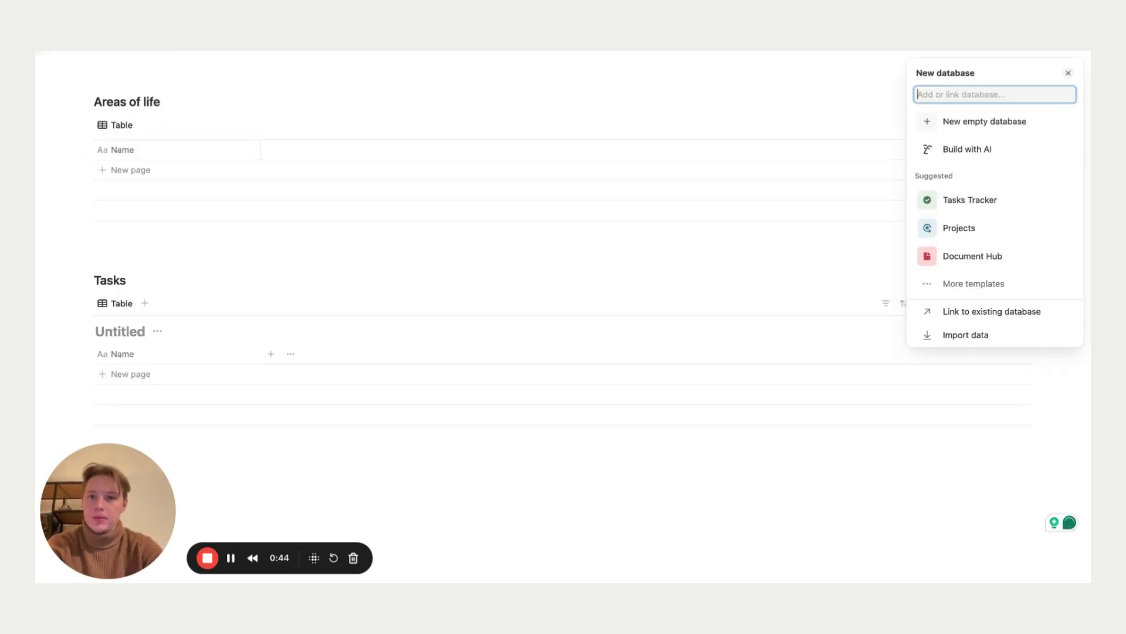
click(972, 126)
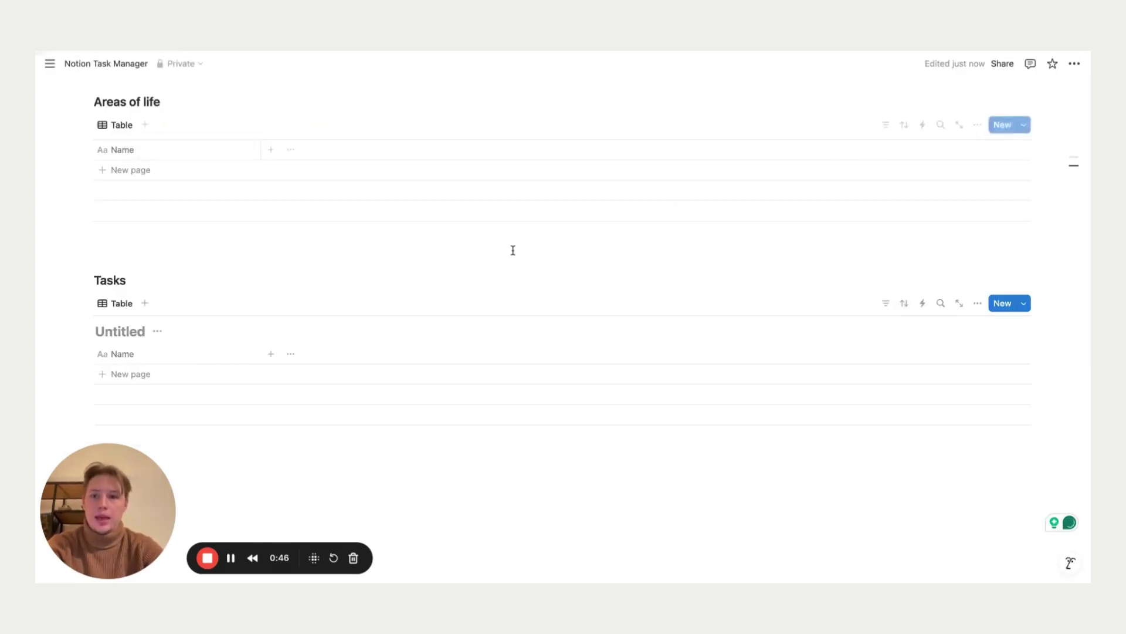
Name the second database Tasks and hide its title on the page
text(Tasks)
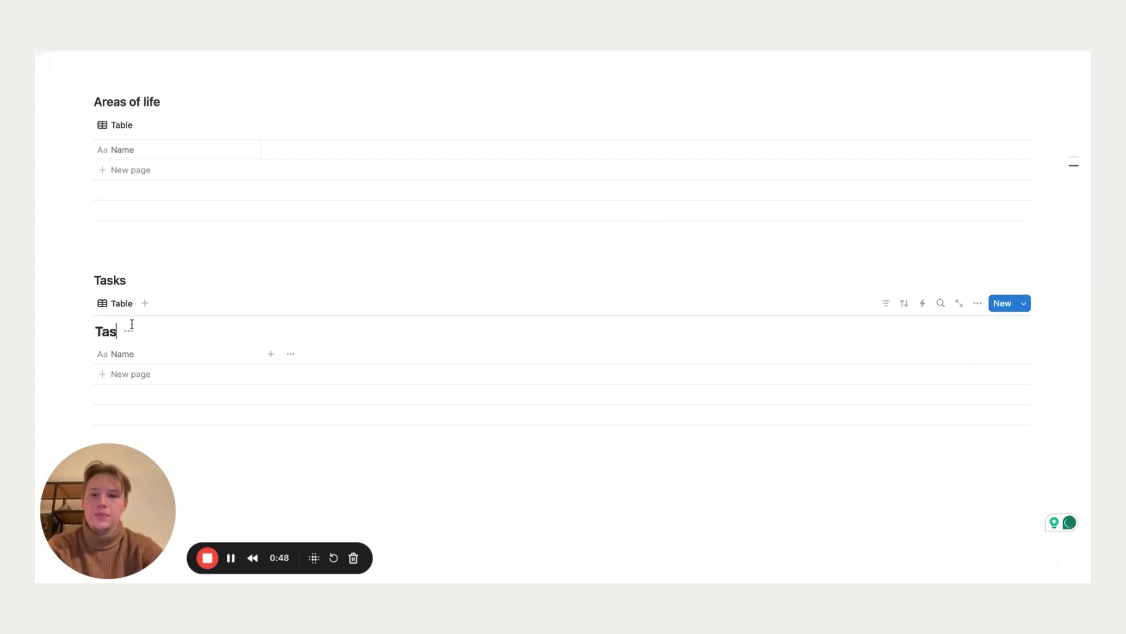
click(143, 331)
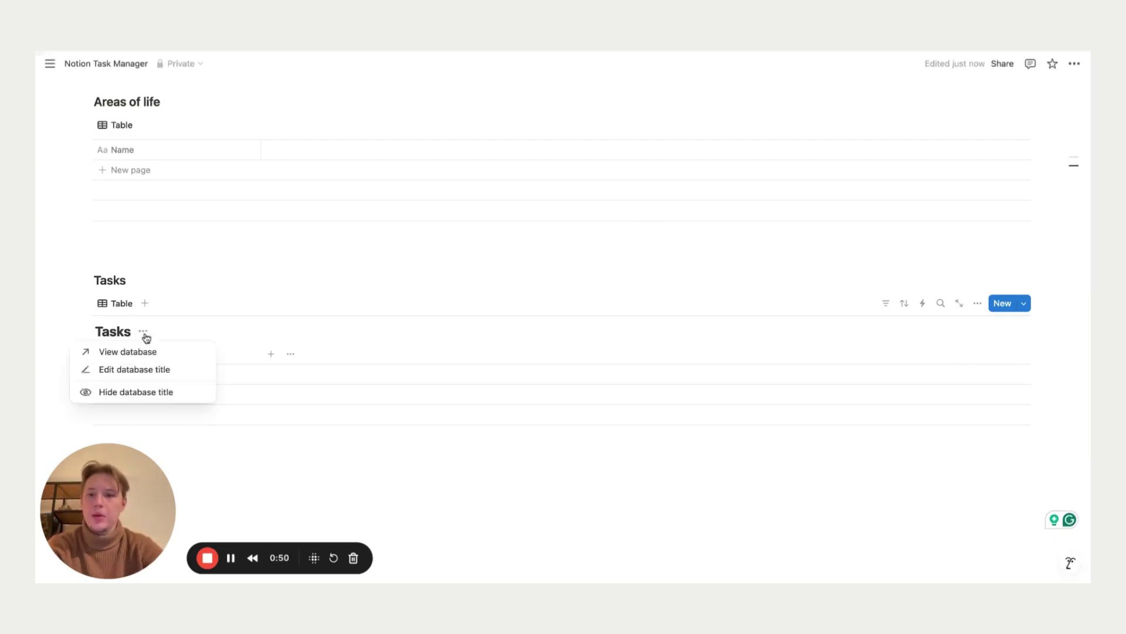
click(146, 392)
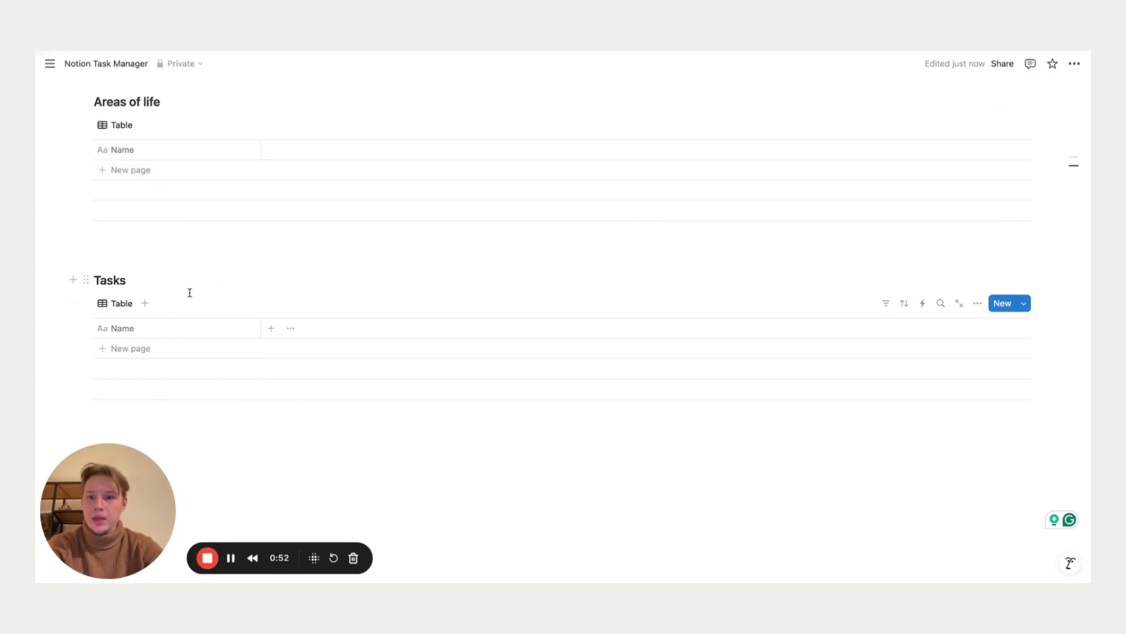
Add a Date property to the Tasks database
click(270, 332)
text(Da)
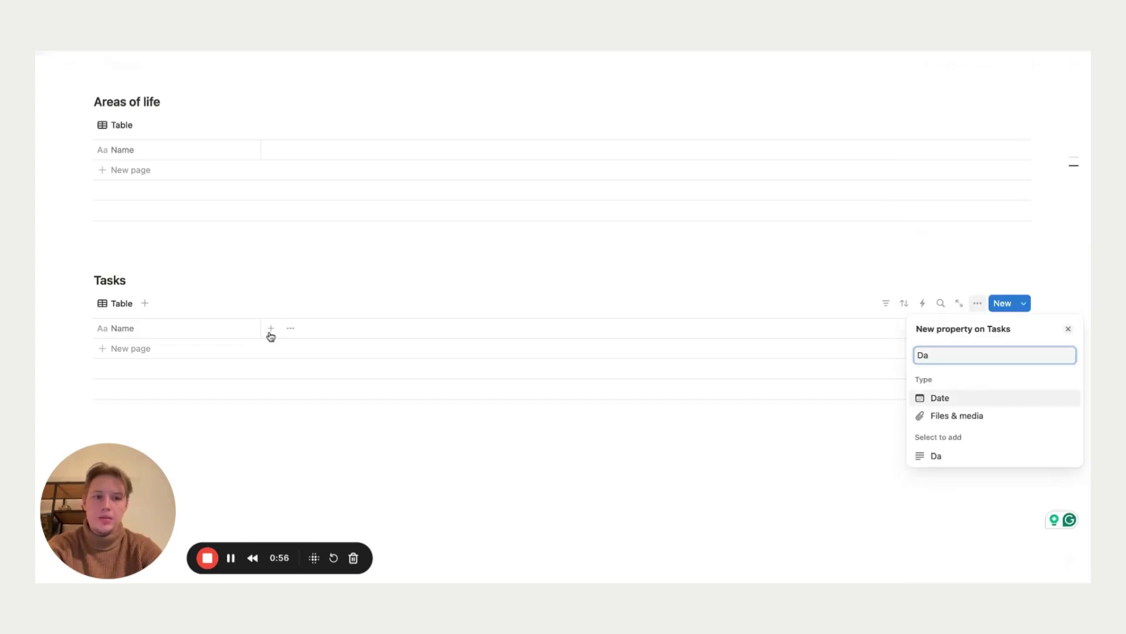
key(Return)
Add a property named Completed to the Tasks database and set its type to Checkbox
click(394, 328)
click(394, 328)
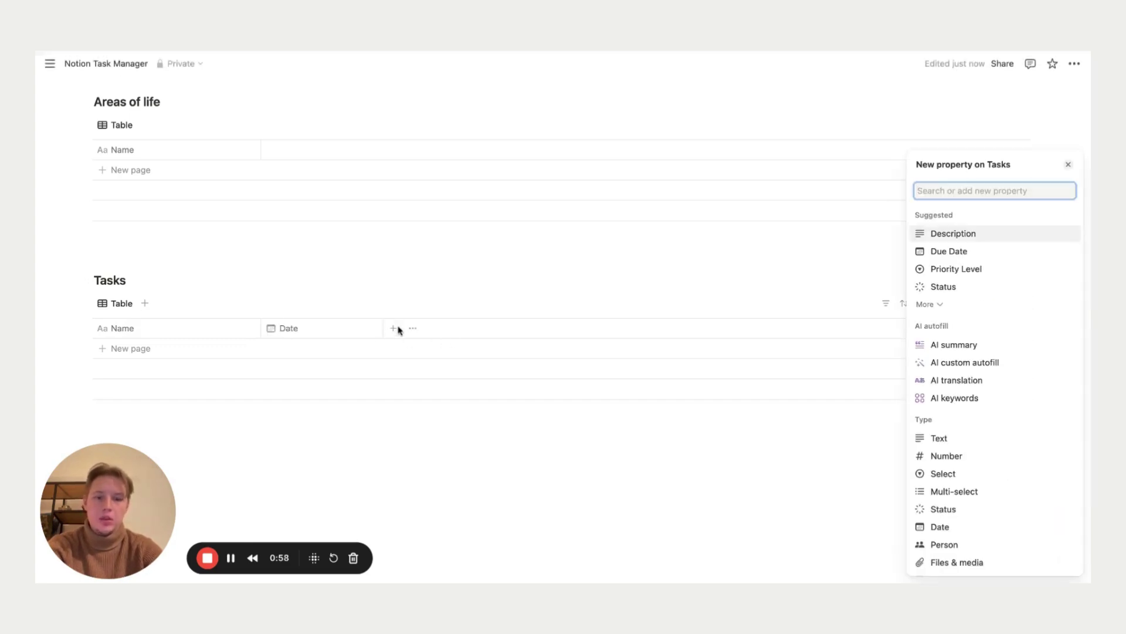
text(Com)
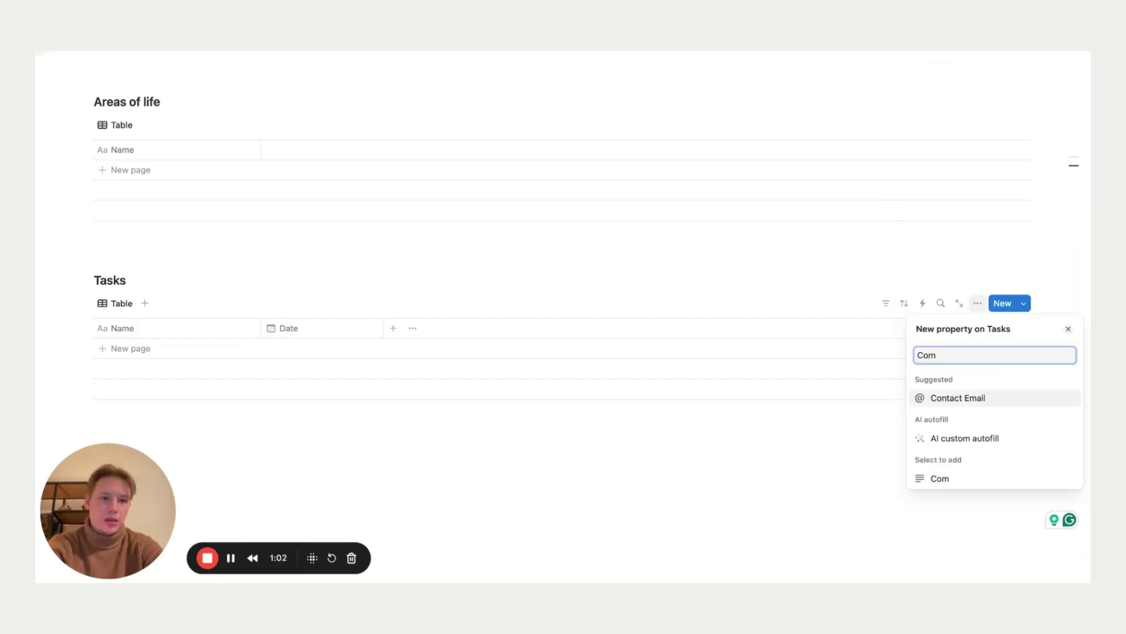
text(pleted)
key(Return)
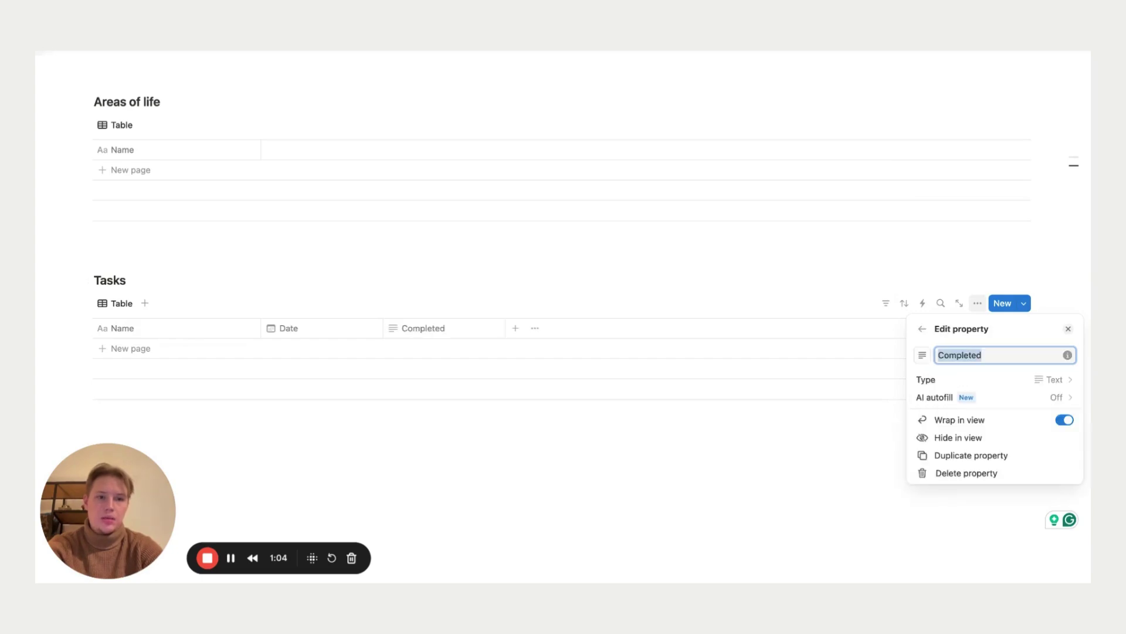
click(968, 378)
text(check)
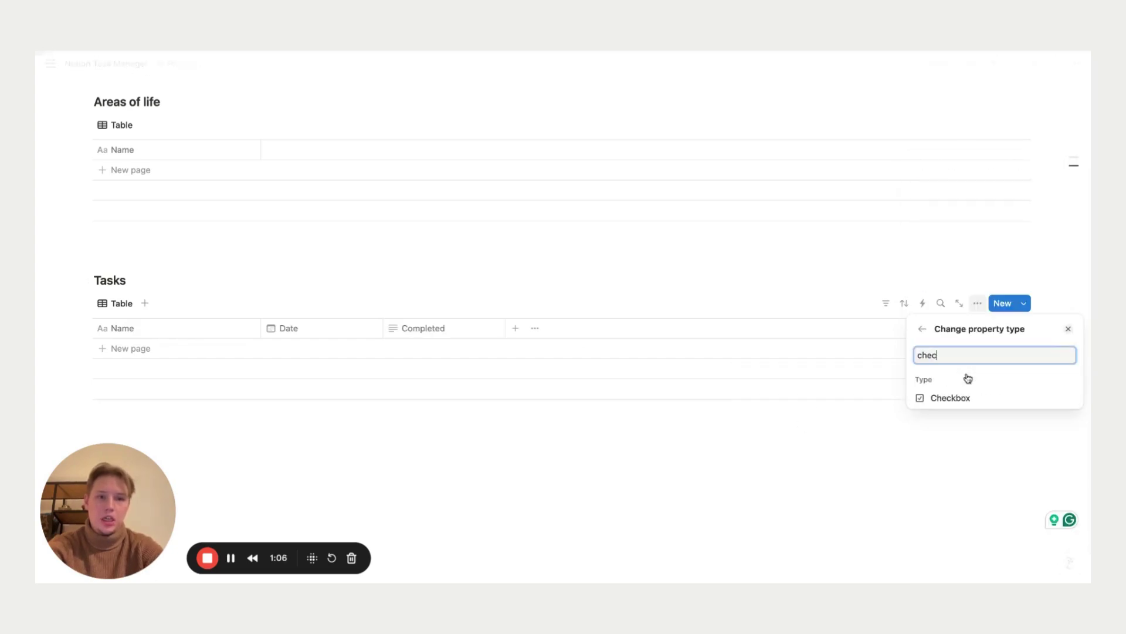
click(945, 395)
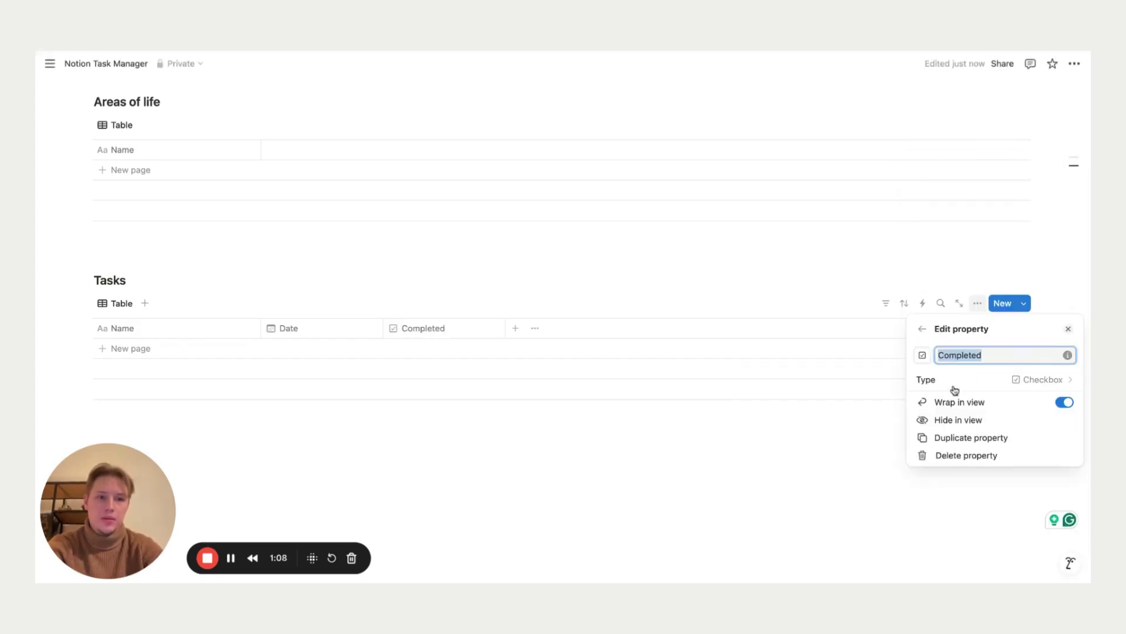
click(743, 467)
Add a property named Area to the Tasks database and choose Relation as its type
click(514, 330)
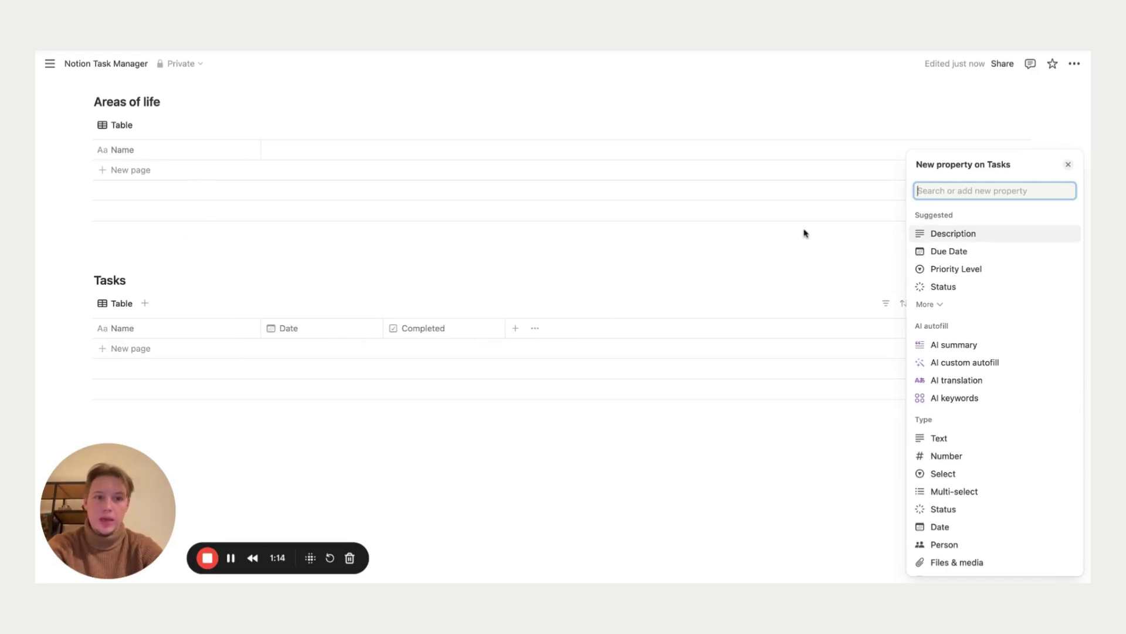
text(Area)
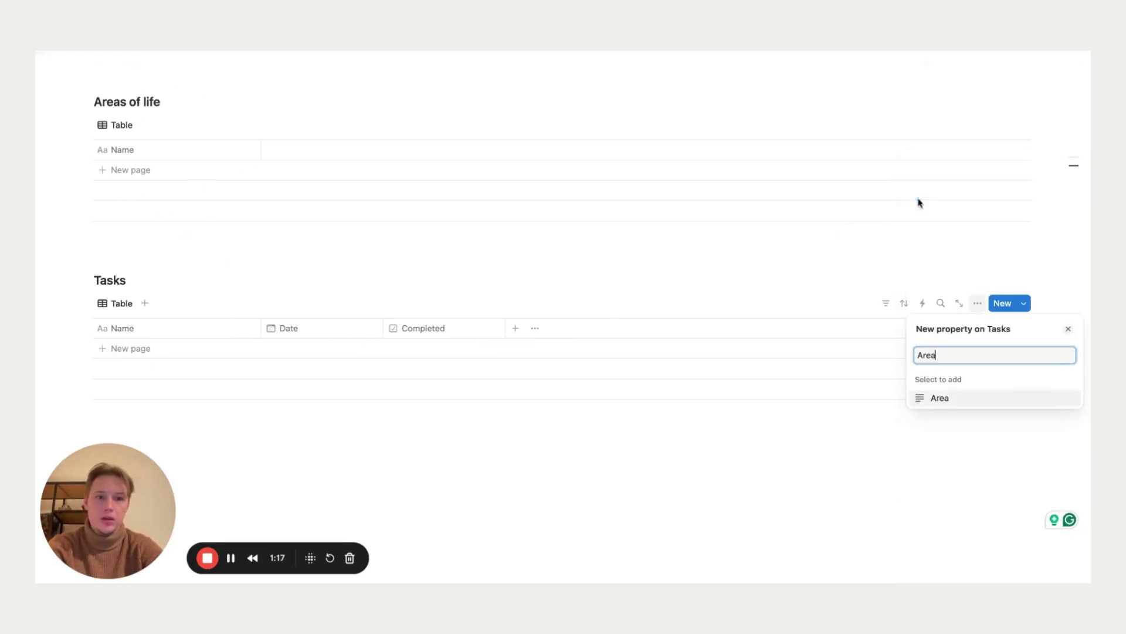
key(Return)
click(1034, 378)
text(re)
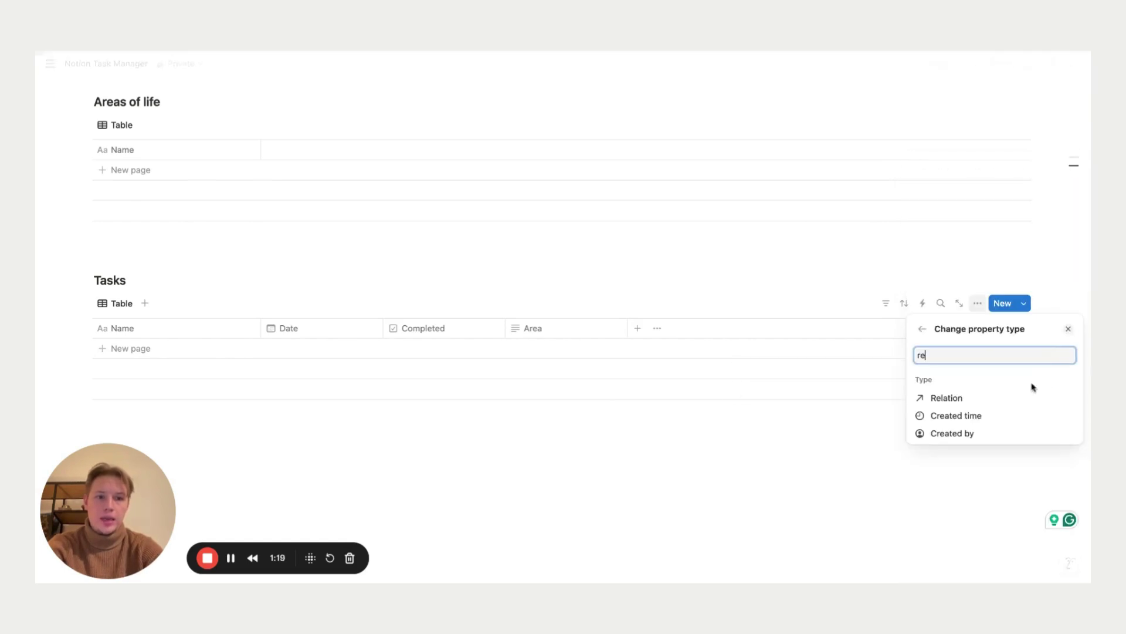
click(985, 398)
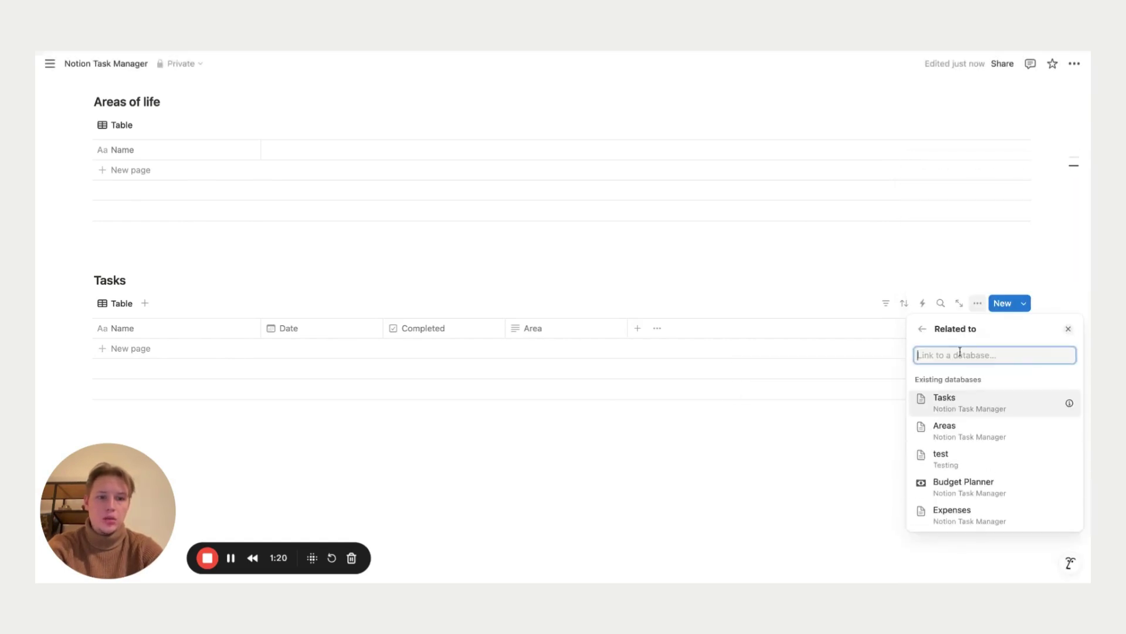
Relate the Area property to the Areas database as a two-way relation limited to 1 page
click(951, 444)
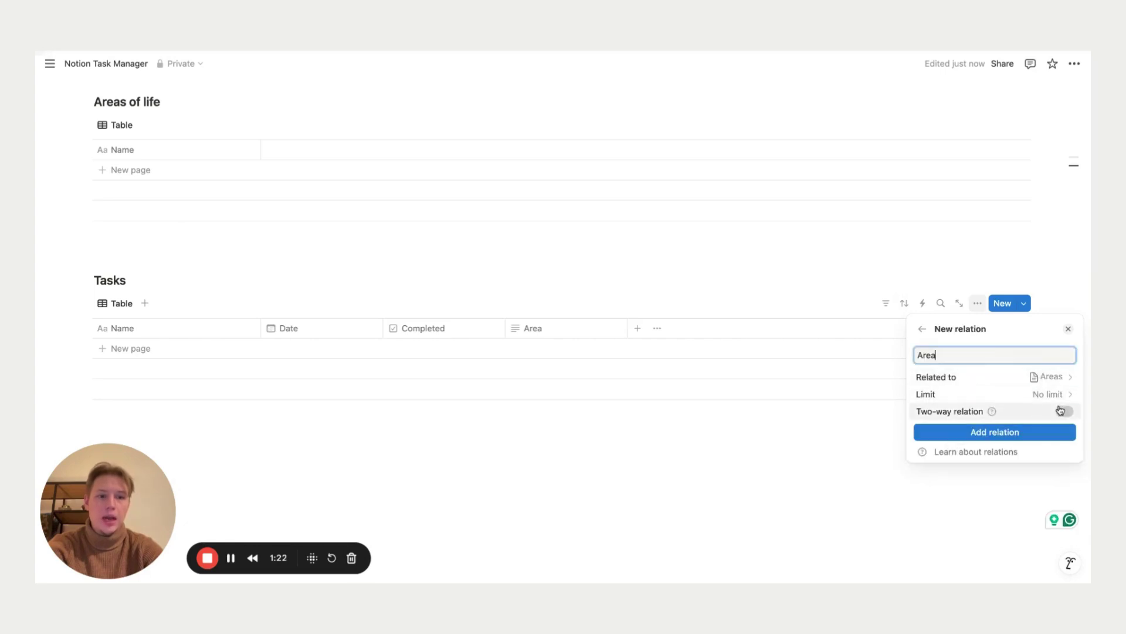
click(1063, 411)
click(1048, 395)
click(986, 417)
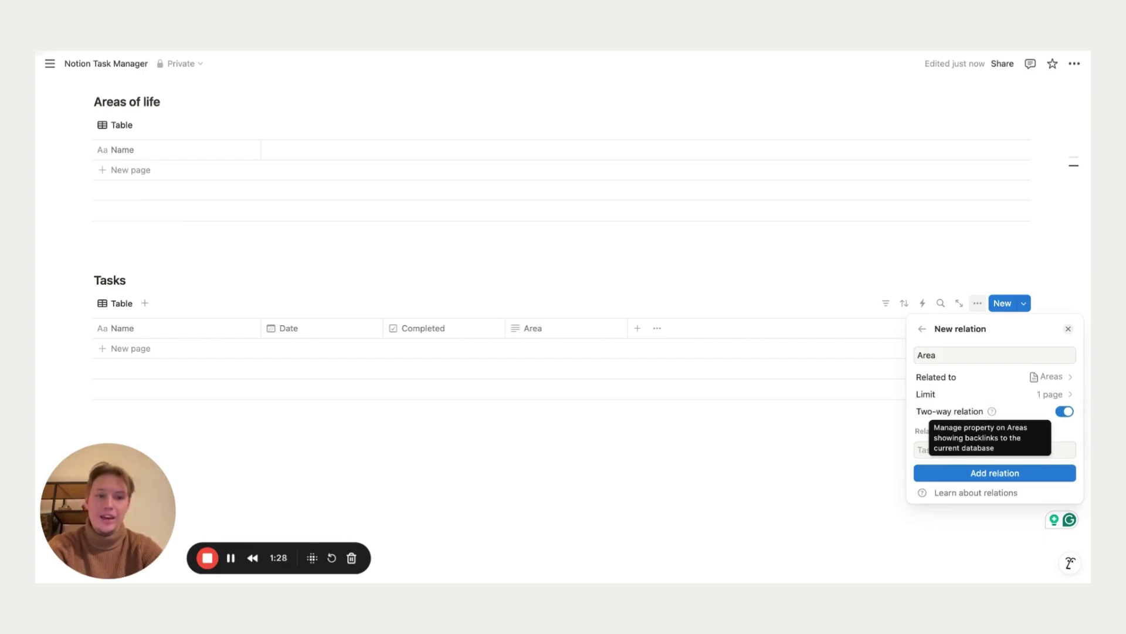
click(995, 472)
click(639, 279)
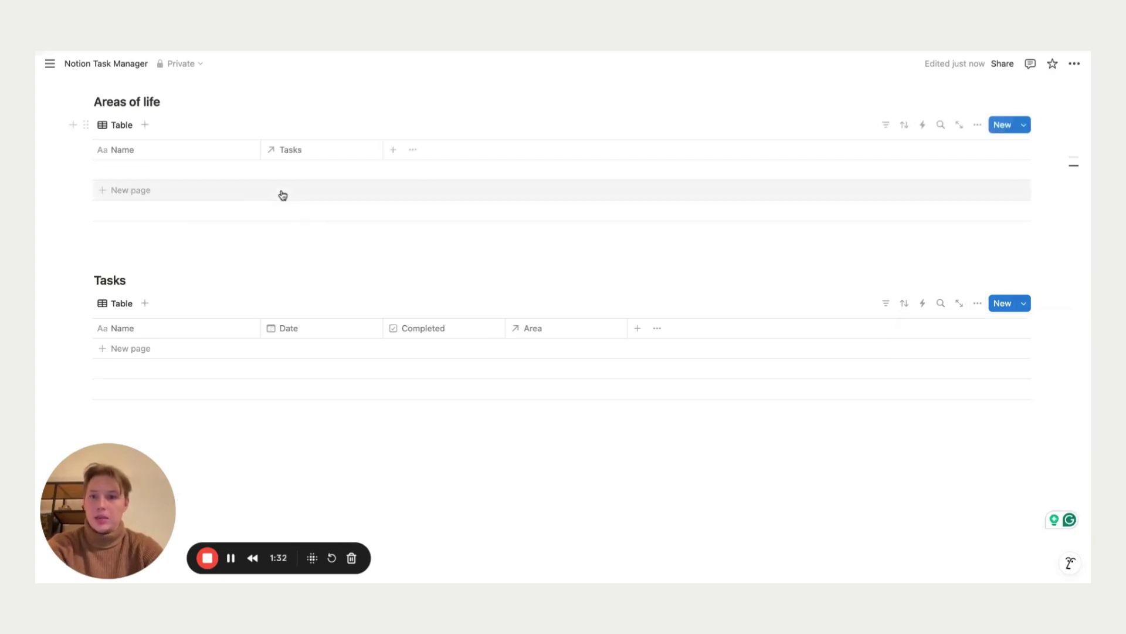
Add a property named Progress to the Areas database under the "Areas of life" heading
scroll(281, 191, up, 1)
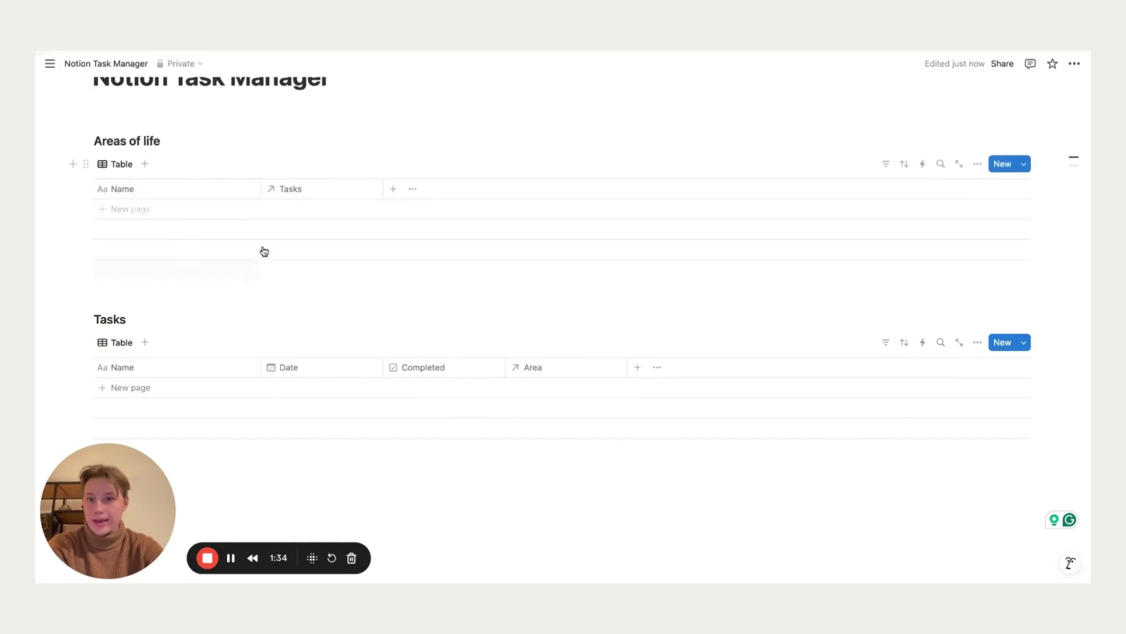
click(394, 191)
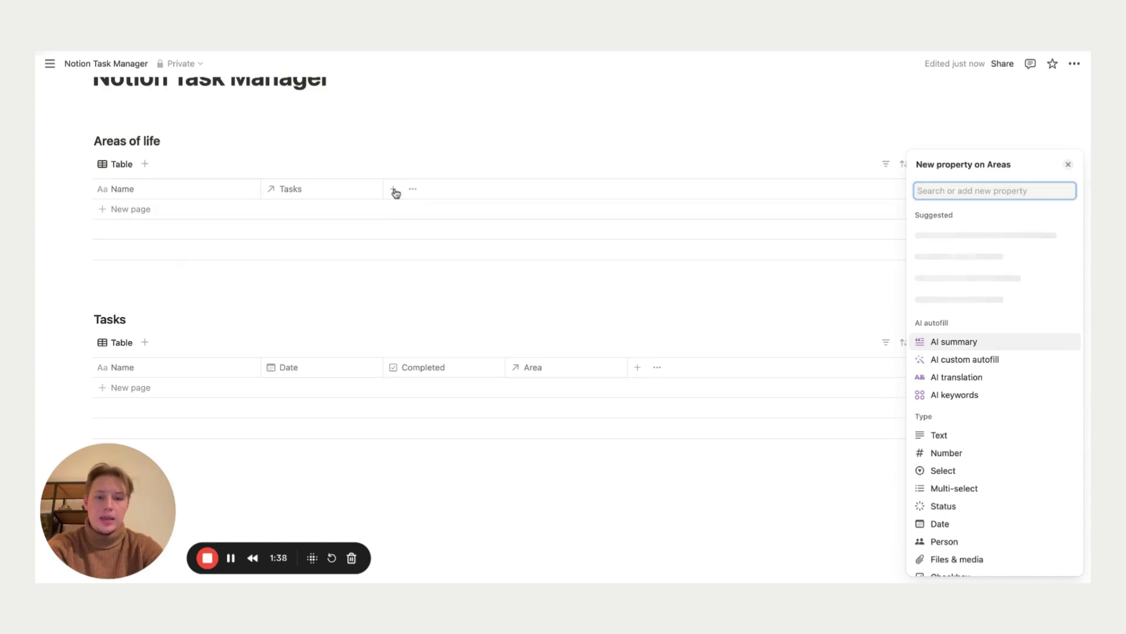
text(Pro)
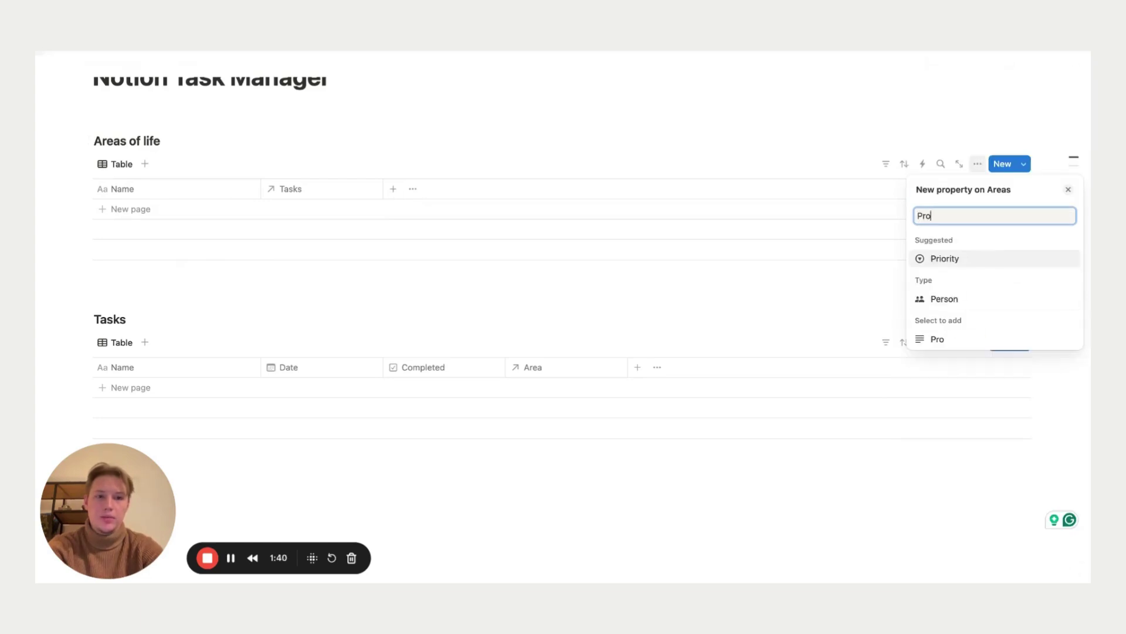
text(gress)
key(Return)
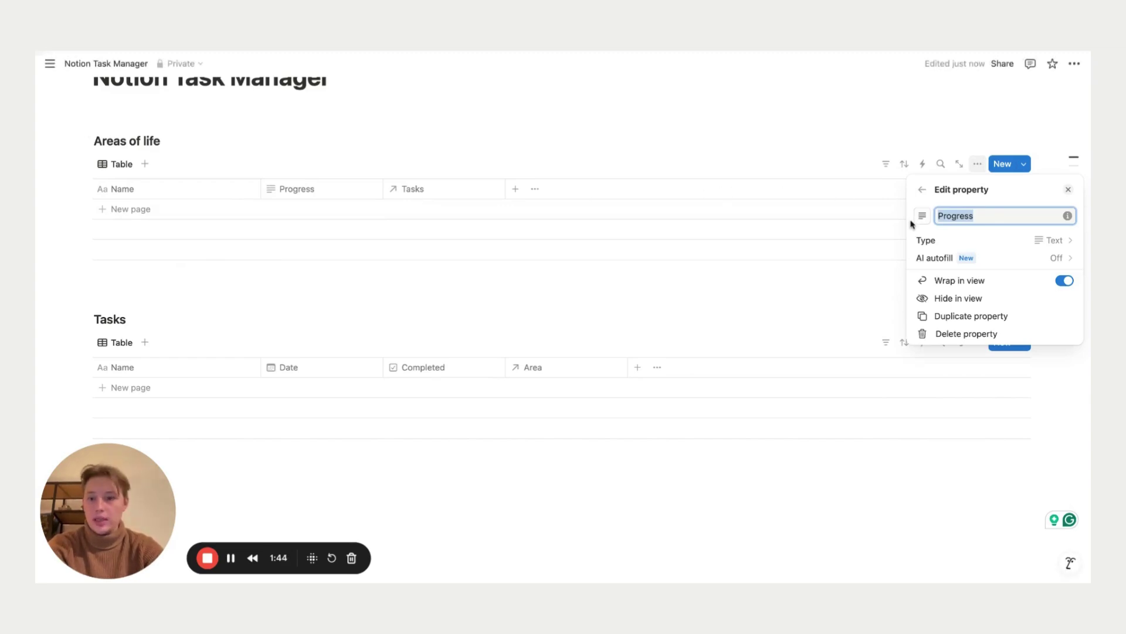
Set the Progress property's type to Formula and open its formula for editing
click(964, 240)
text(fo)
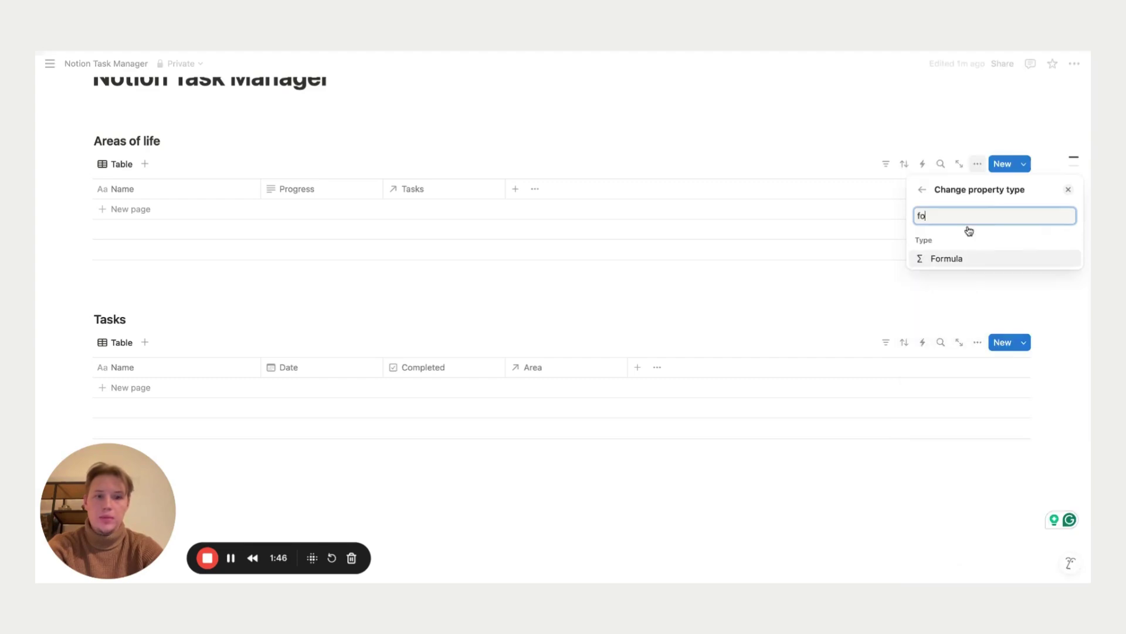
click(962, 256)
click(956, 259)
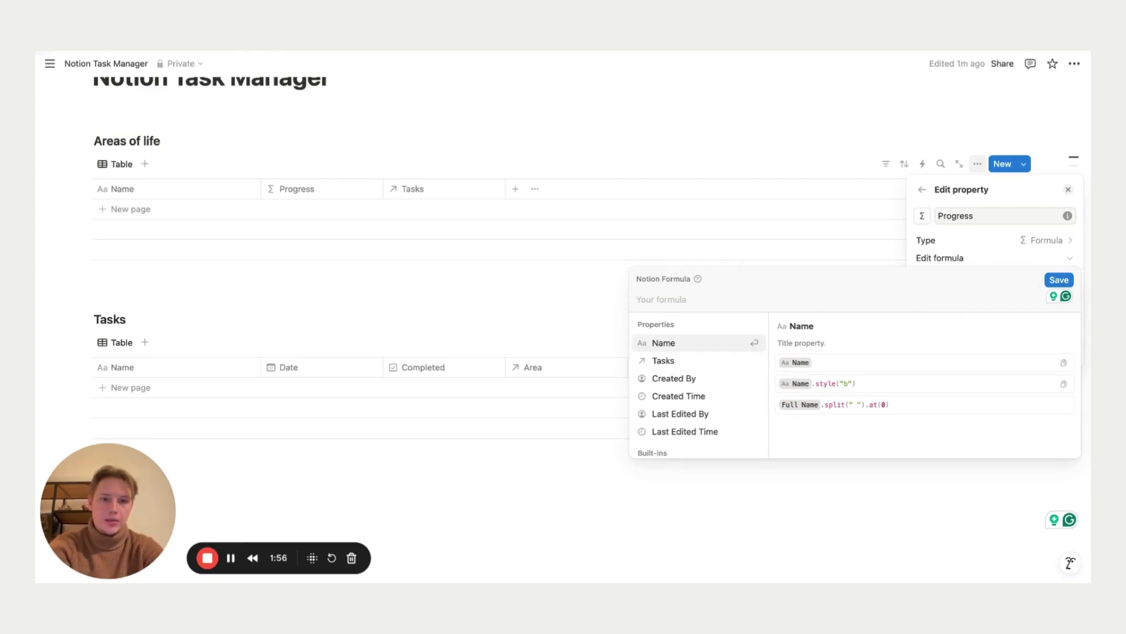
Enter and save the Progress formula Tasks.filter(current.Completed == true).length() / Tasks.length()
text(tas)
key(Return)
text(.fil)
key(Return)
key(Return)
text(.com)
key(Return)
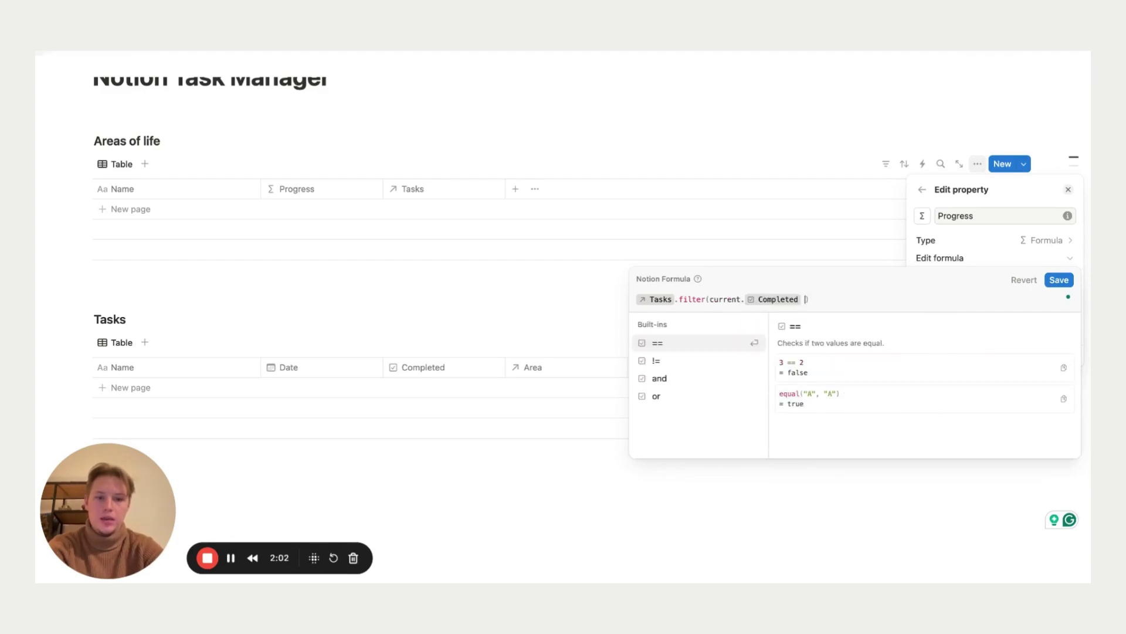
text(== true))
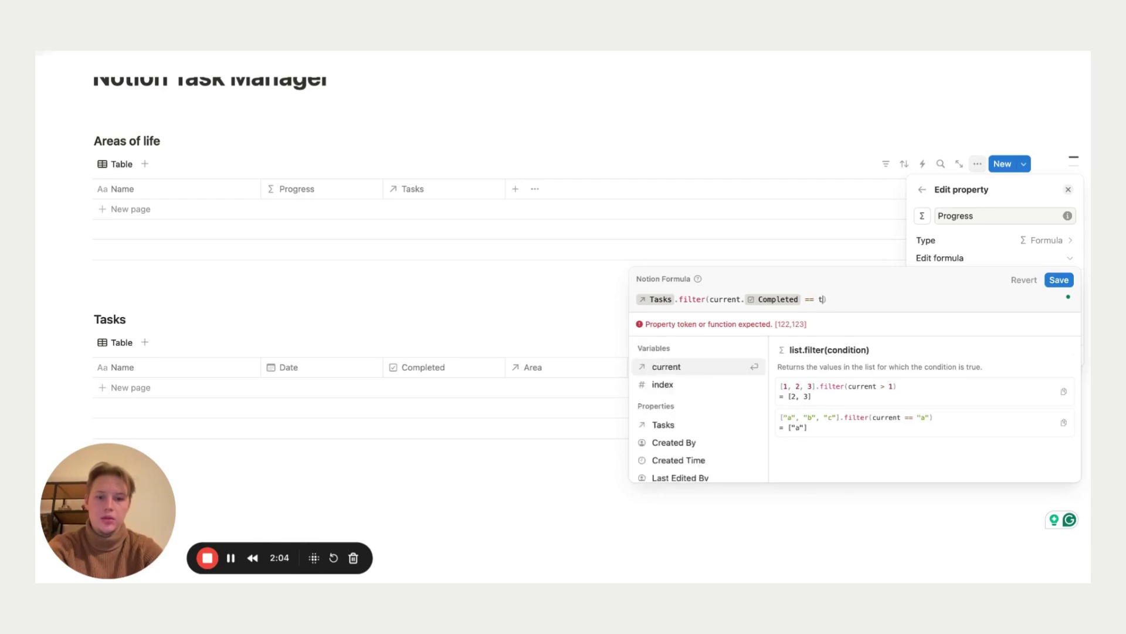
text(.length() / Tasks.length())
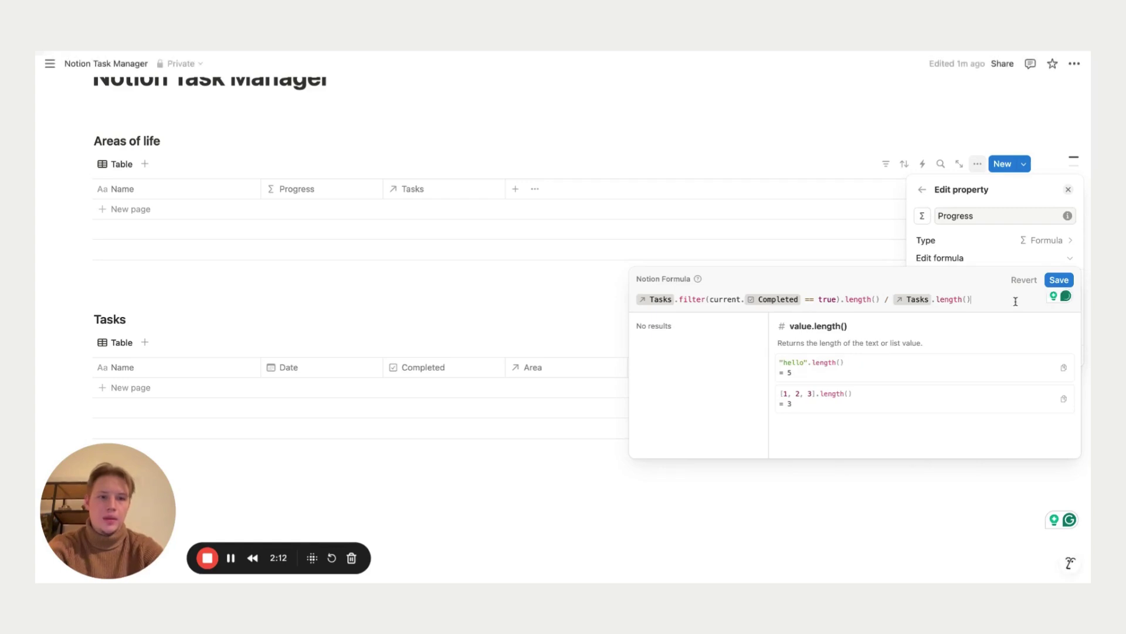
click(1058, 279)
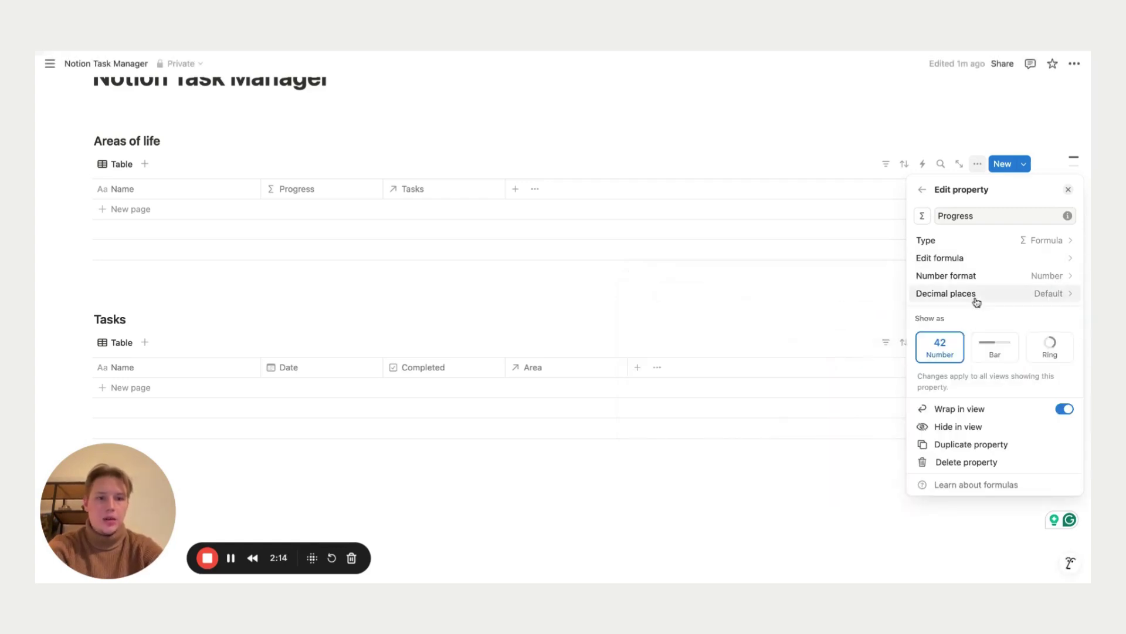
Show the Progress property as a bar and set its decimal places to 2
click(986, 349)
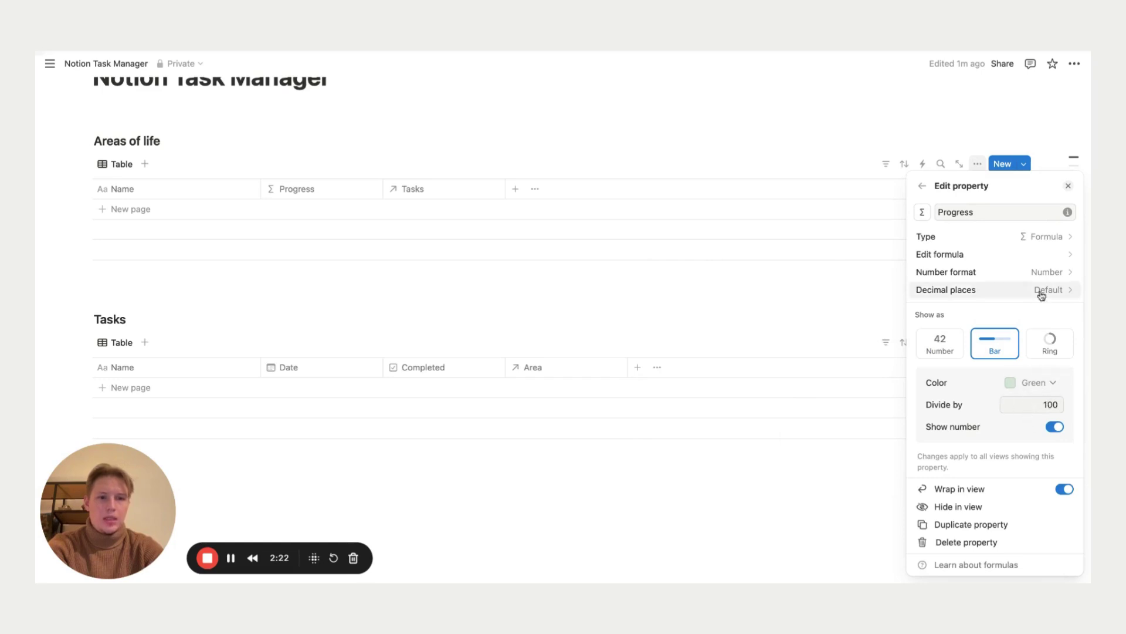
click(1009, 296)
click(950, 365)
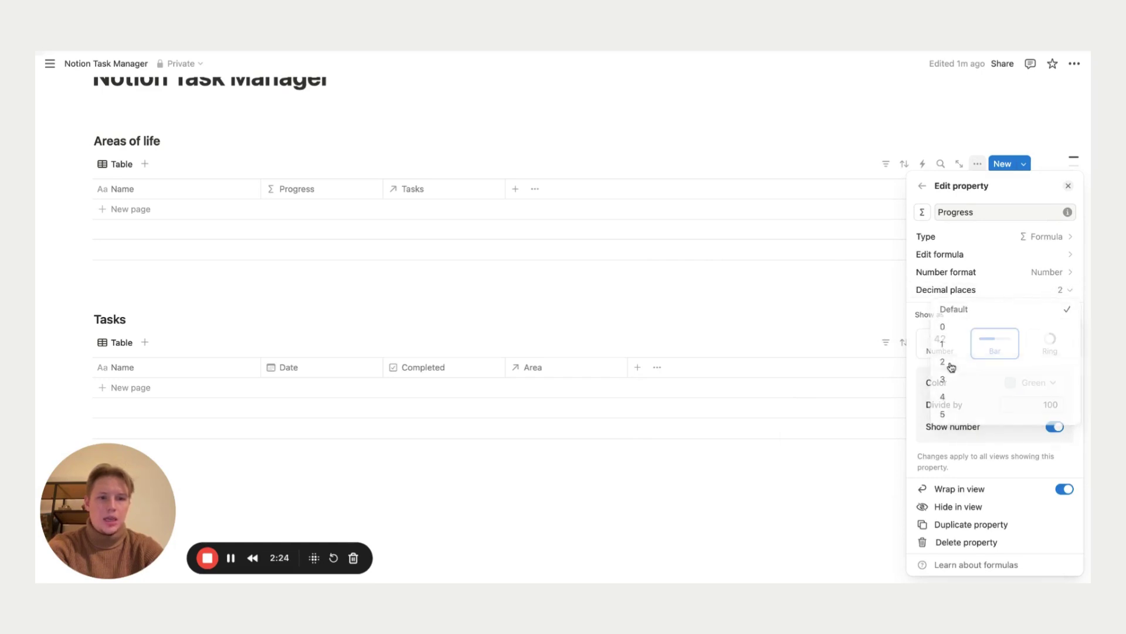
click(794, 284)
Create a new template for the Areas database and set its Tasks property to always be hidden
scroll(793, 286, down, 1)
scroll(793, 285, down, 1)
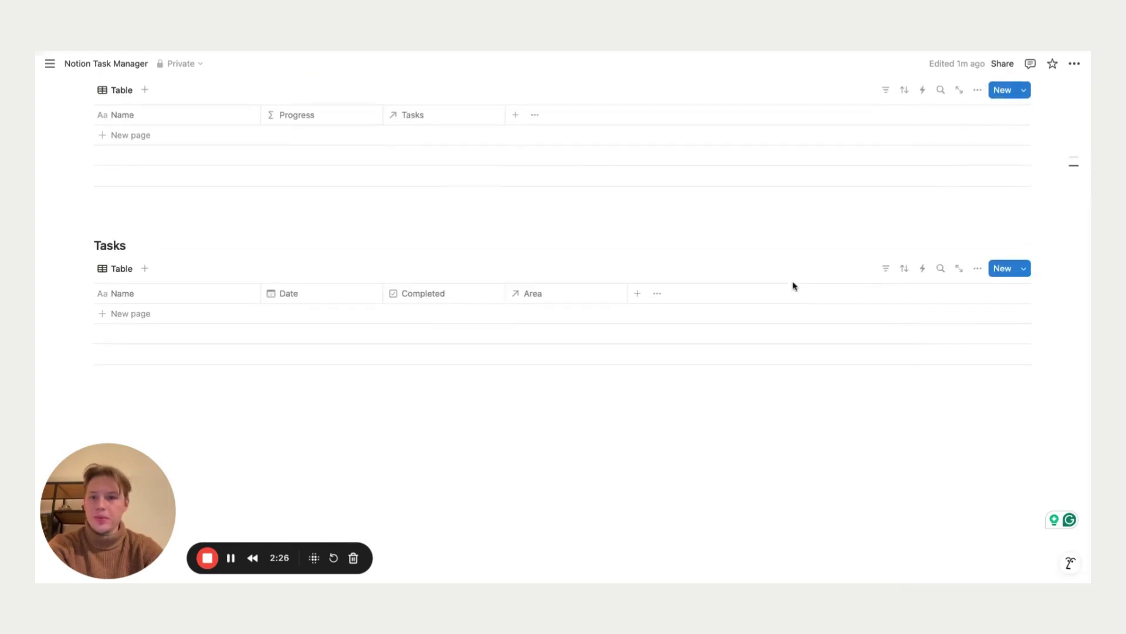
scroll(793, 286, up, 1)
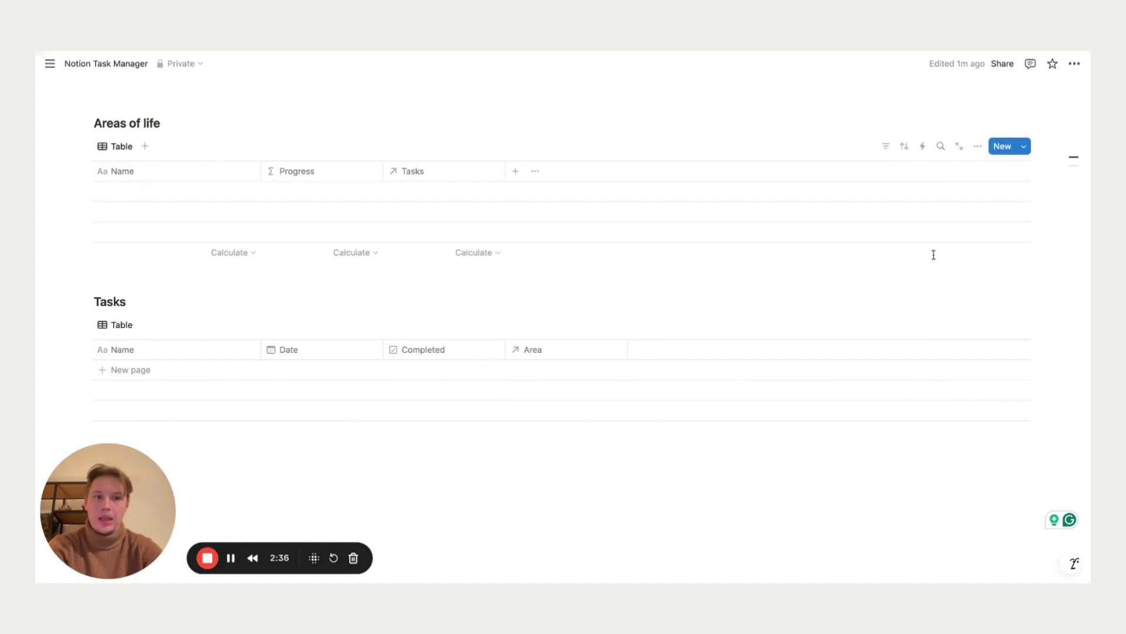
click(1024, 146)
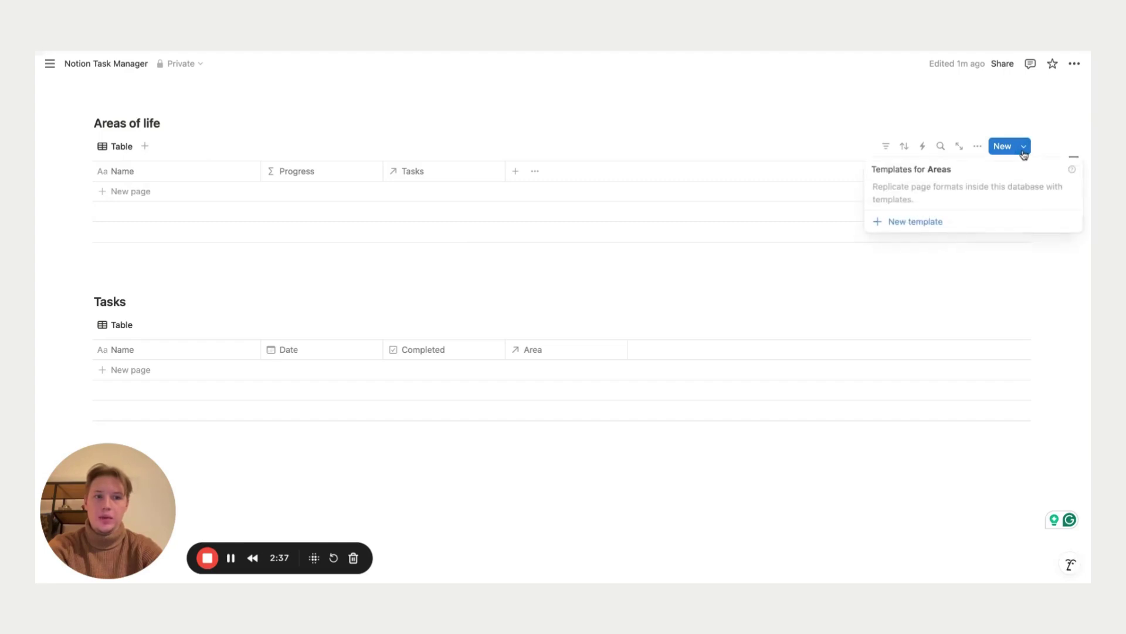
click(893, 222)
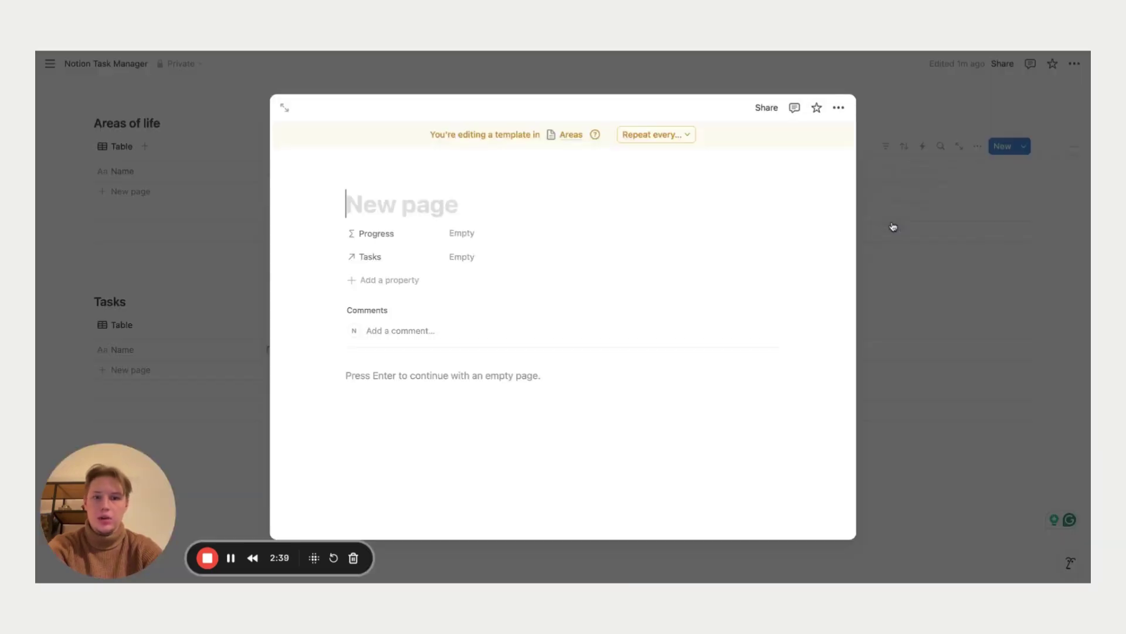
click(352, 257)
mouse_move(411, 319)
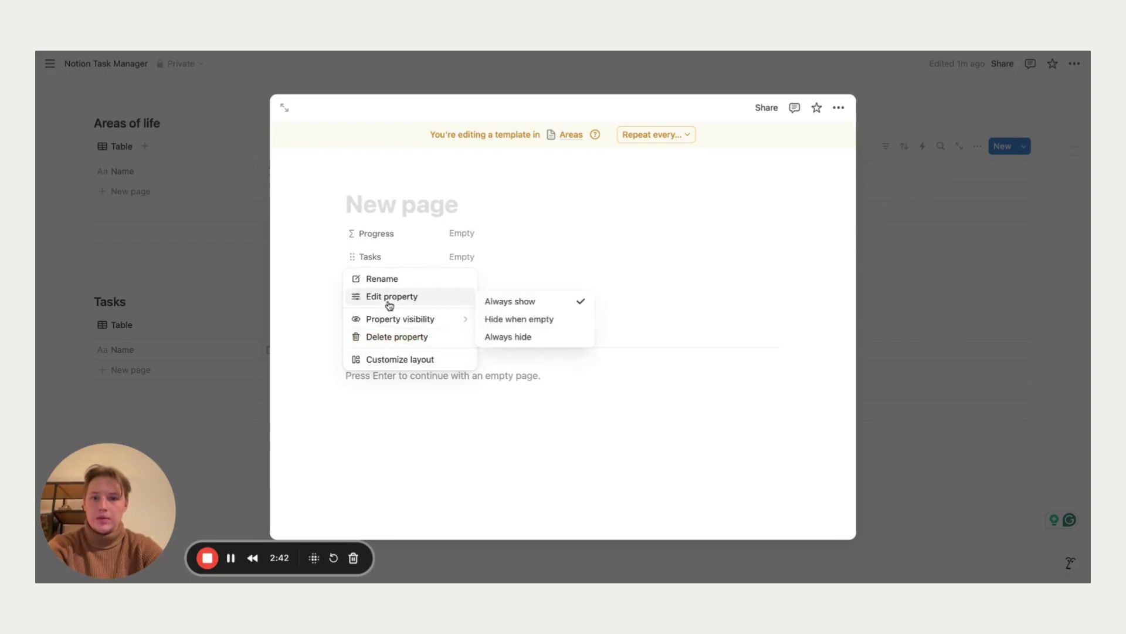
click(490, 337)
Add a heading reading Tasks to the body of the Areas template
click(481, 359)
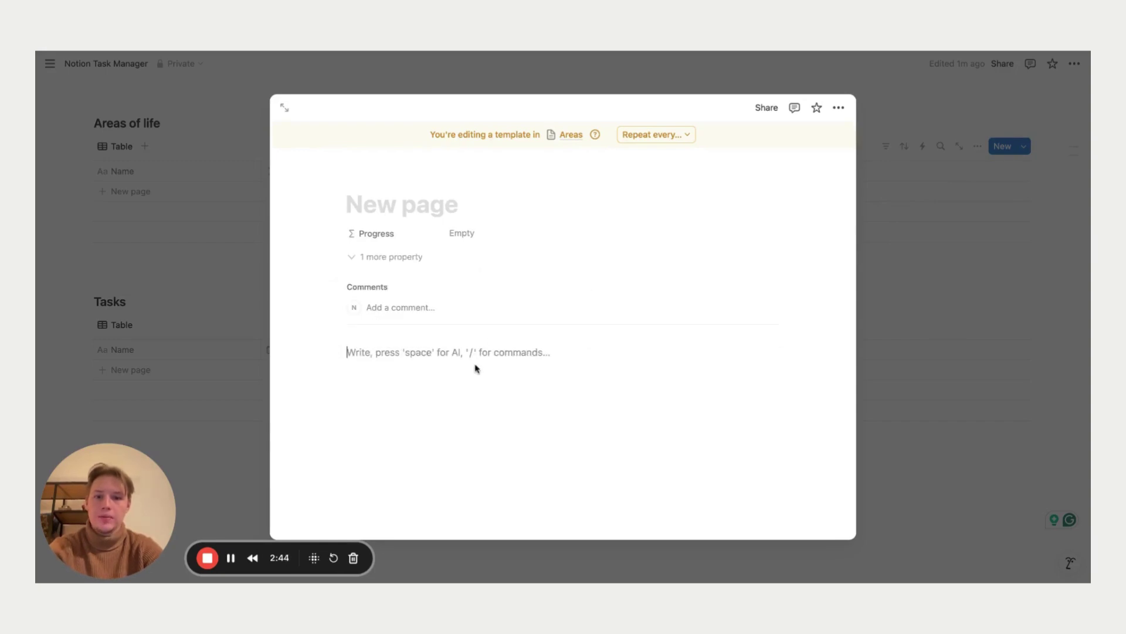
text(/ta)
key(BackSpace)
key(BackSpace)
text(hea)
key(Down)
key(Down)
key(Return)
text(Tasks)
key(Return)
Insert a table view of the existing Tasks database from Notion Task Manager under the heading and hide its database title
text(/tab)
key(Down)
key(Return)
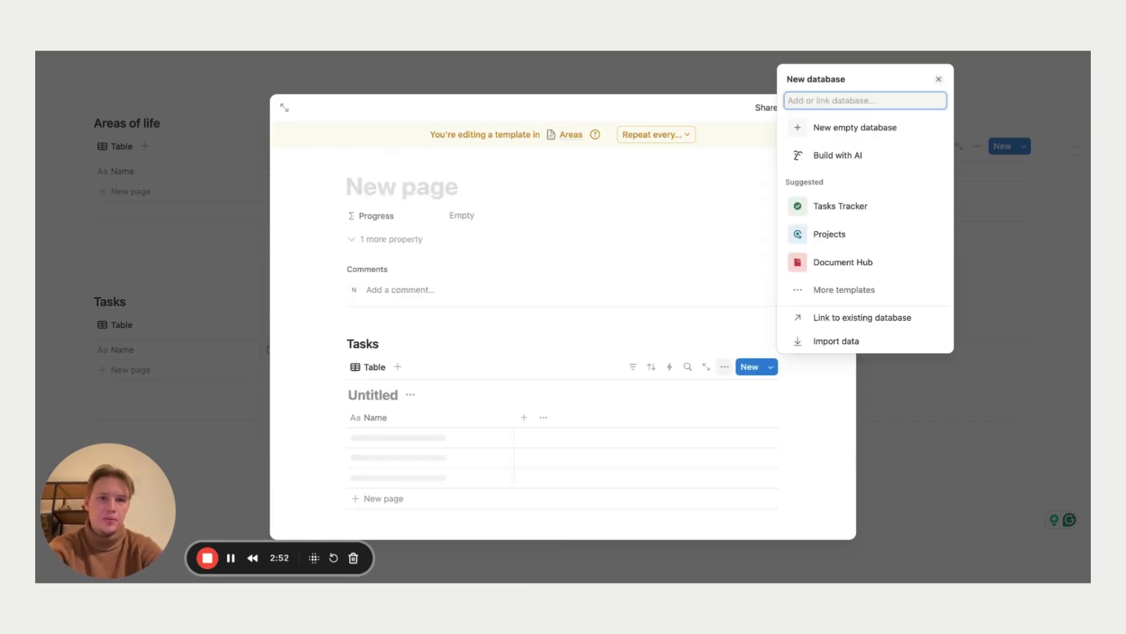
text(tas)
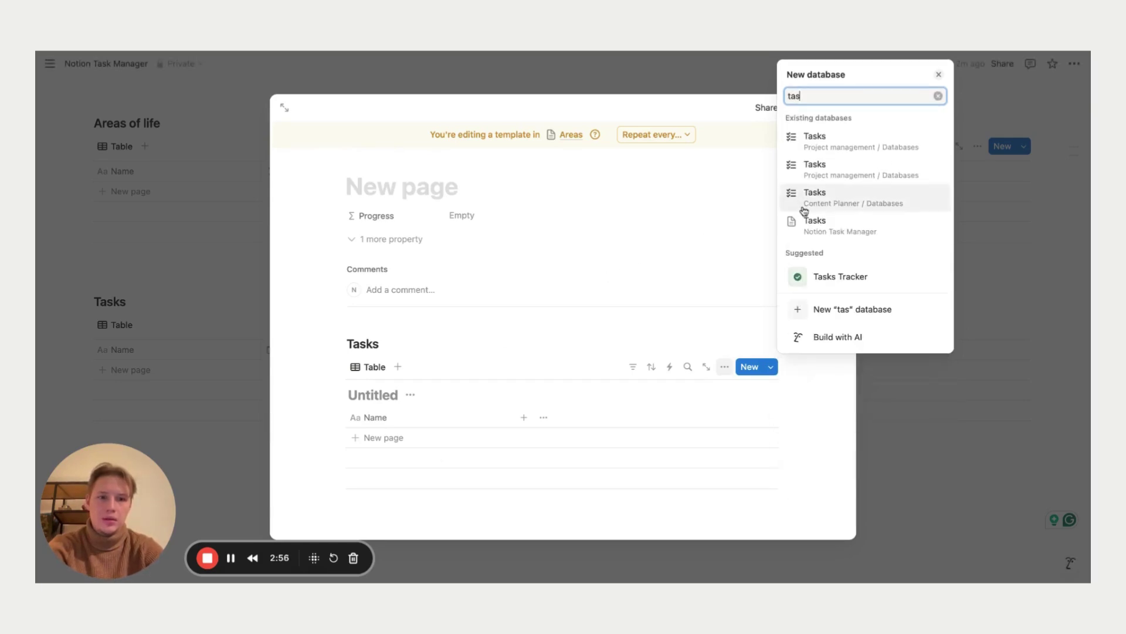
click(822, 225)
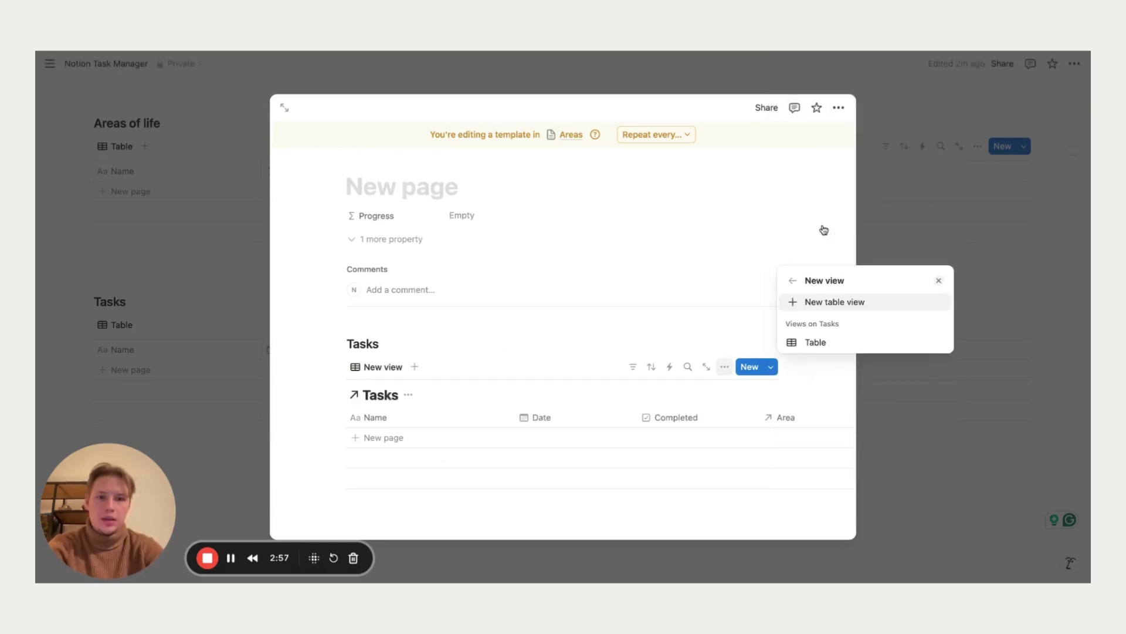
click(409, 394)
click(409, 394)
click(409, 455)
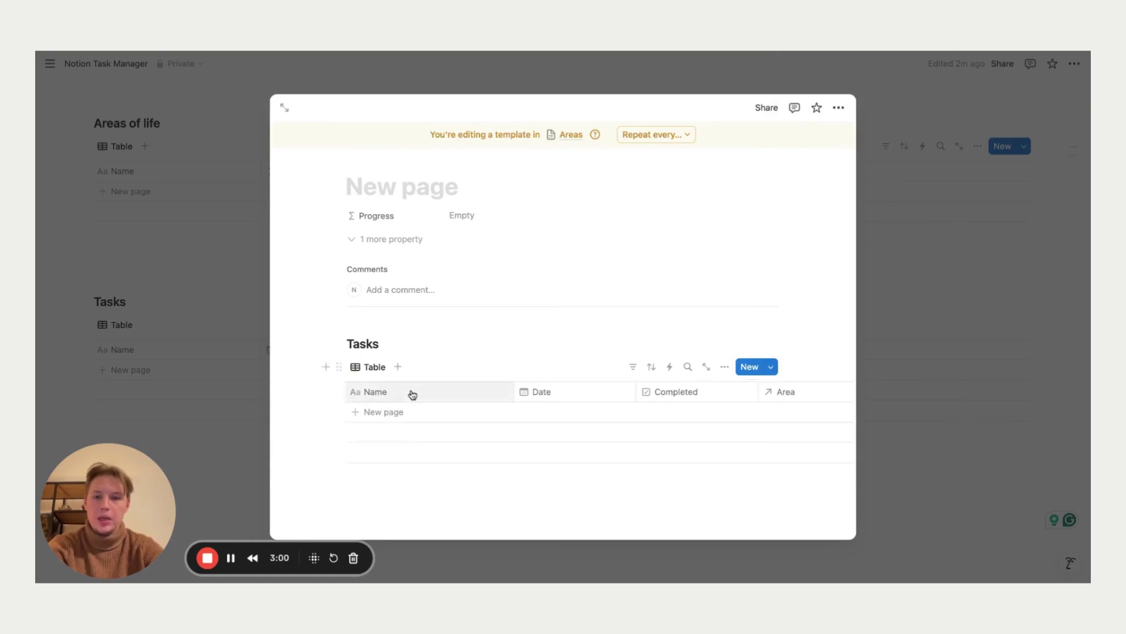
Hide the Area property in the template's linked Tasks table view
scroll(409, 393, down, 1)
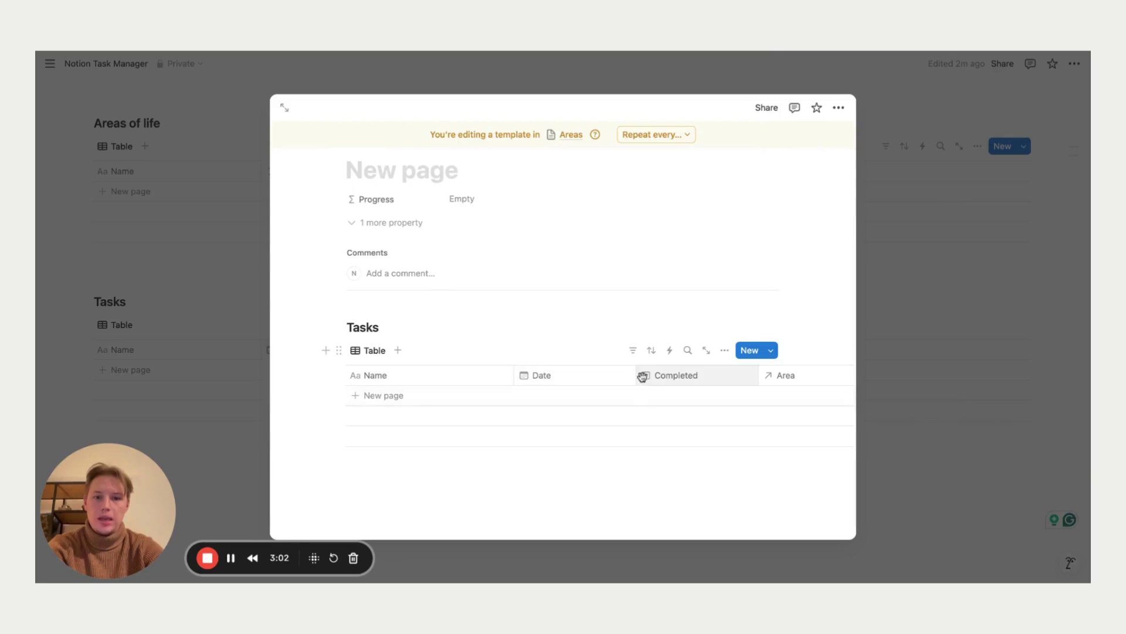
click(373, 350)
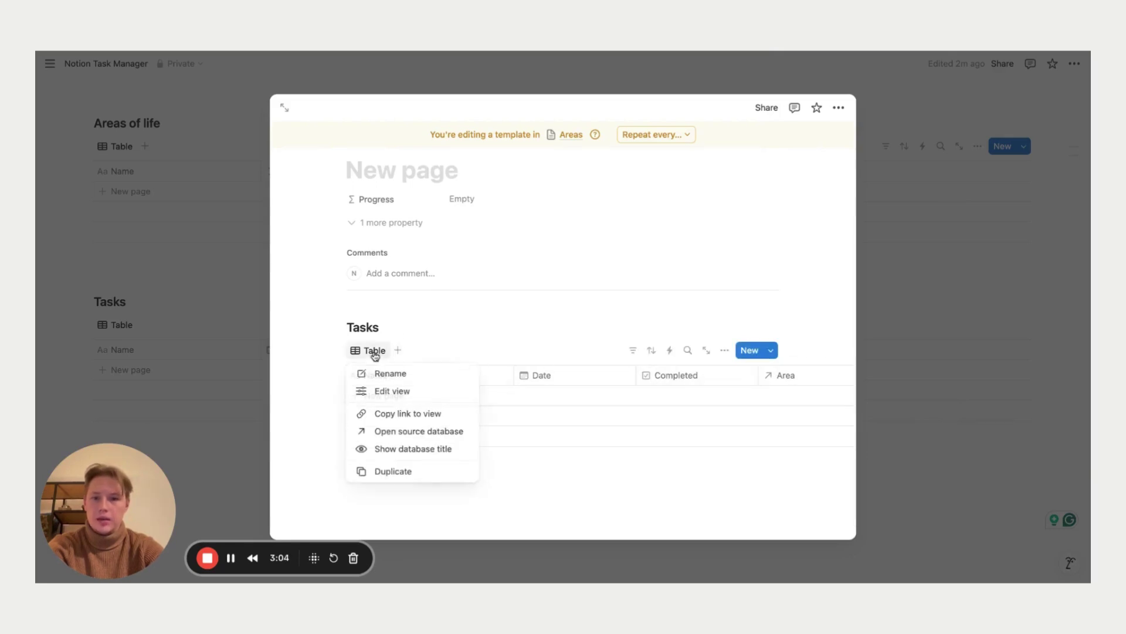
click(398, 392)
click(824, 367)
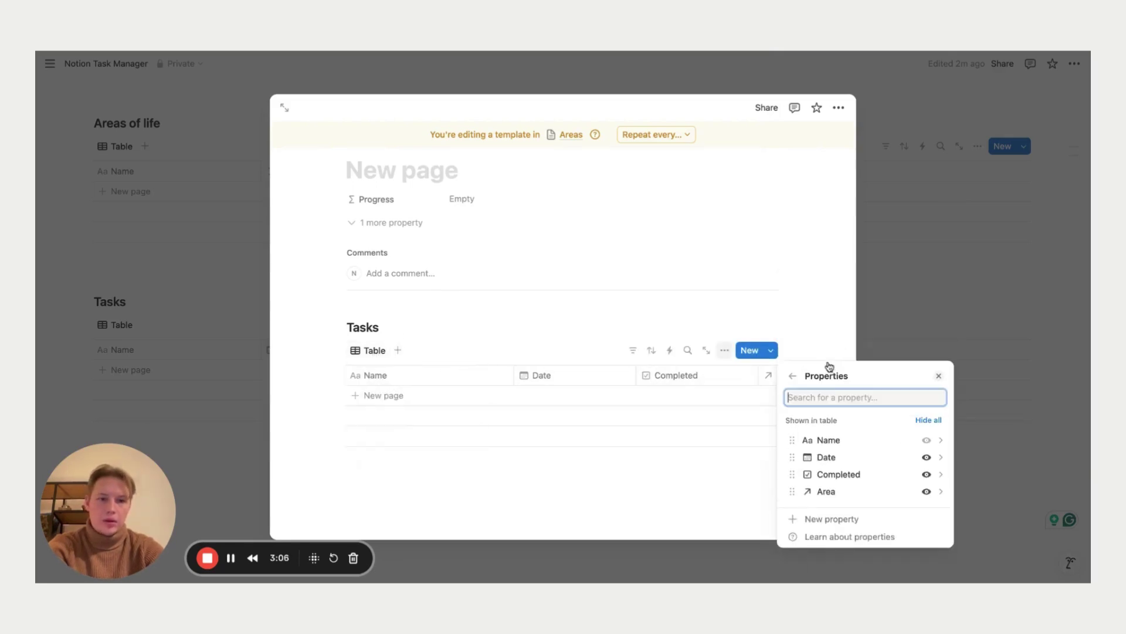
click(926, 491)
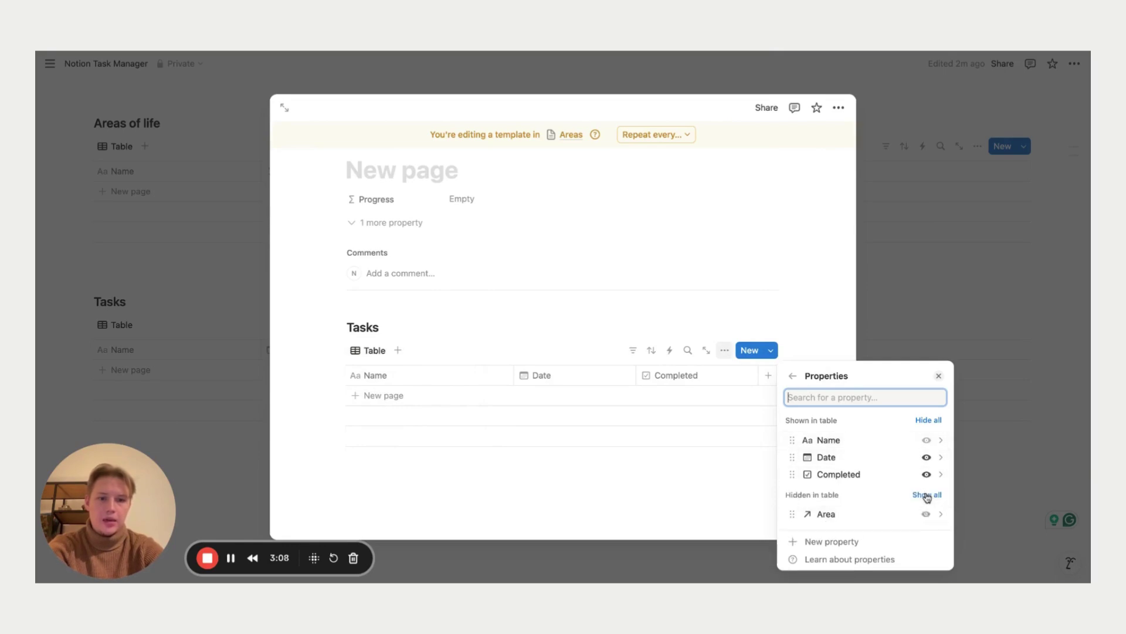
click(640, 333)
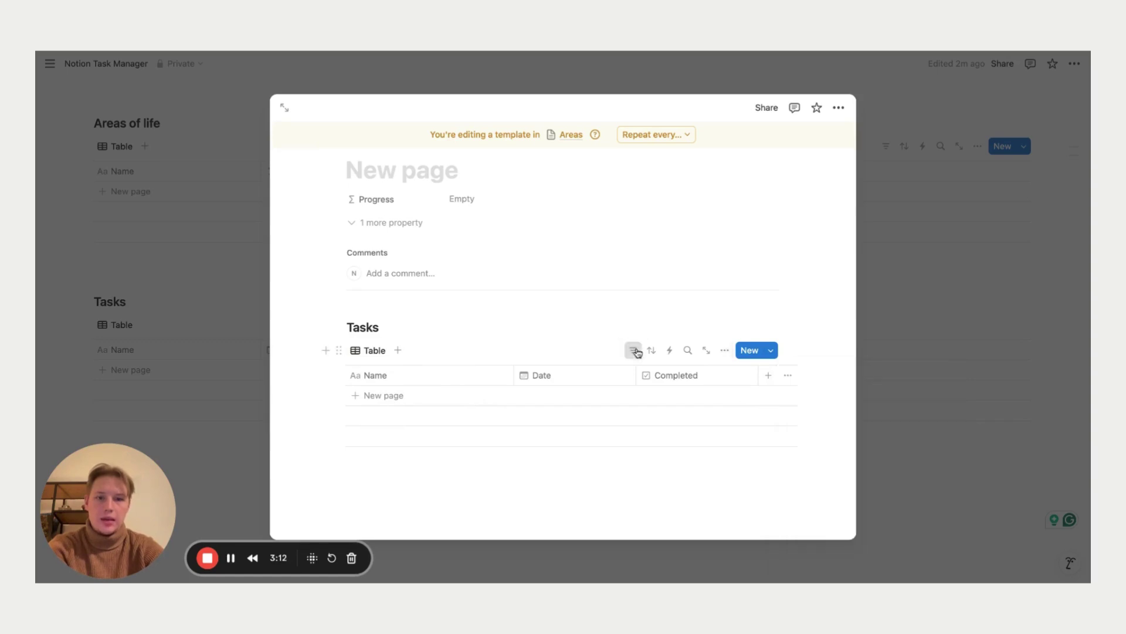
Filter the template's Tasks table to rows whose Area contains the template page, New page
click(633, 350)
click(590, 420)
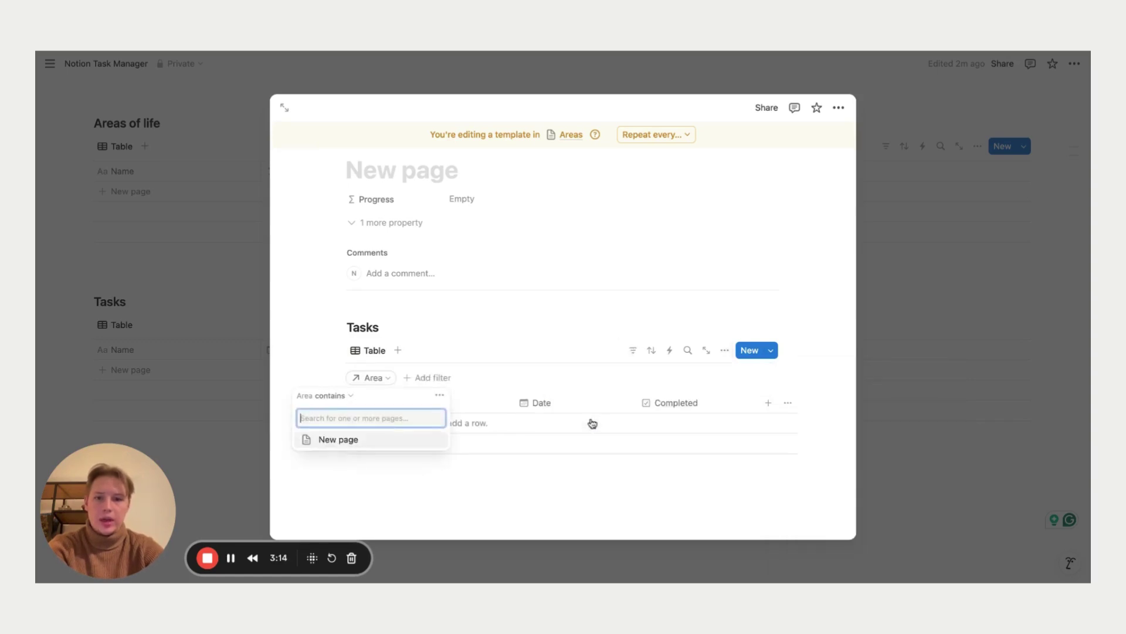
click(336, 441)
click(508, 312)
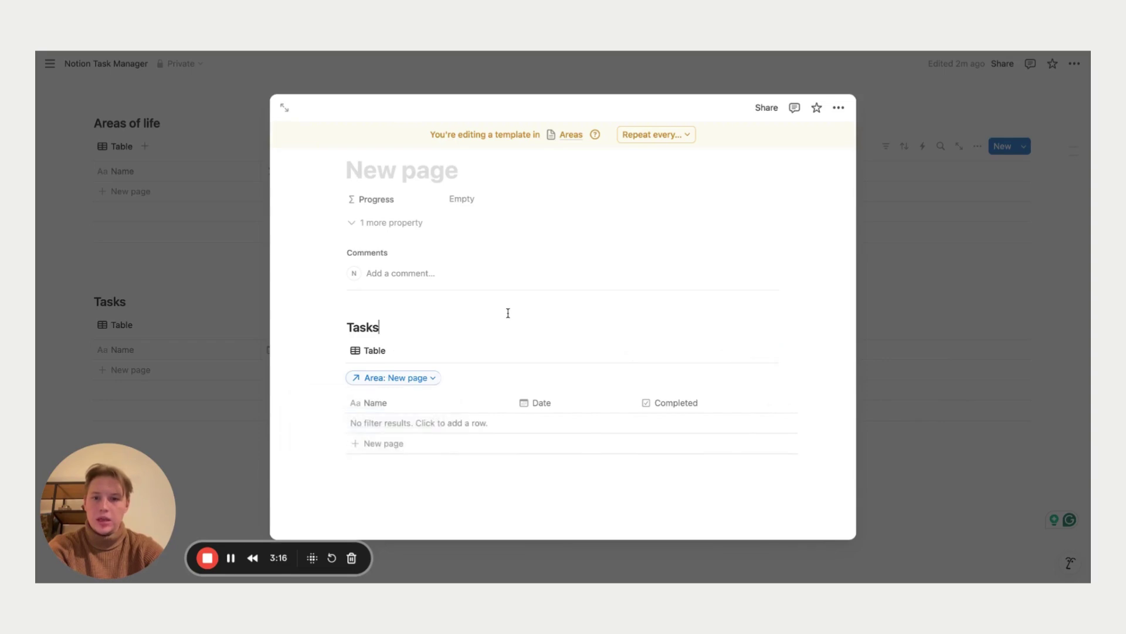
Give the Areas template a dashed square icon and close the template
click(366, 176)
click(296, 269)
text(are)
key(BackSpace)
key(BackSpace)
key(BackSpace)
text(fol)
key(BackSpace)
key(BackSpace)
key(BackSpace)
text(das)
click(340, 326)
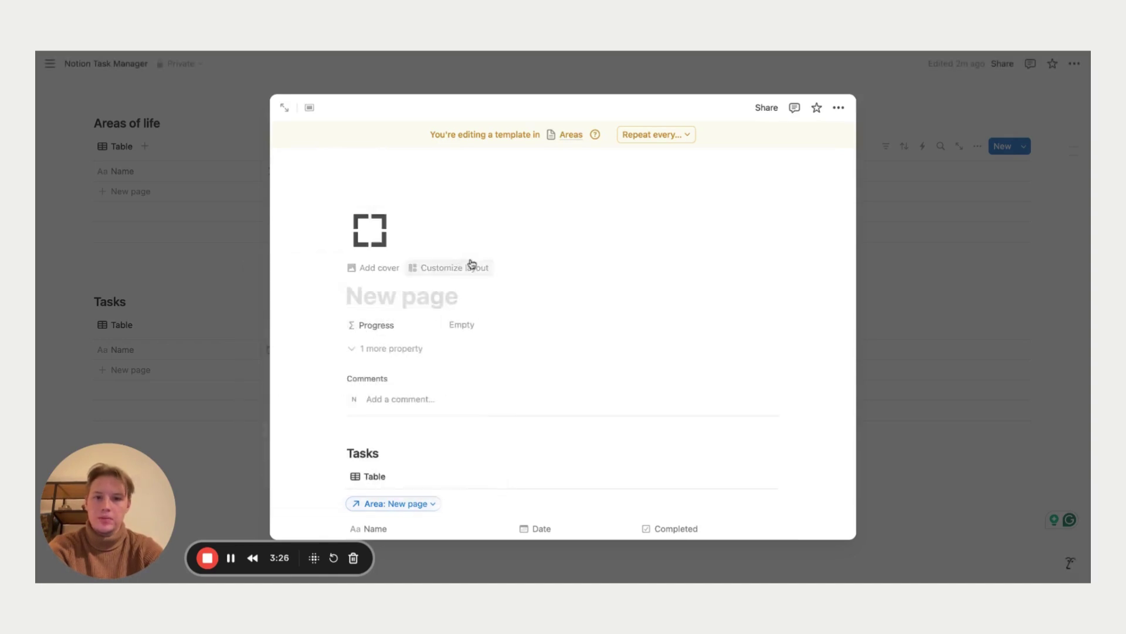
click(879, 258)
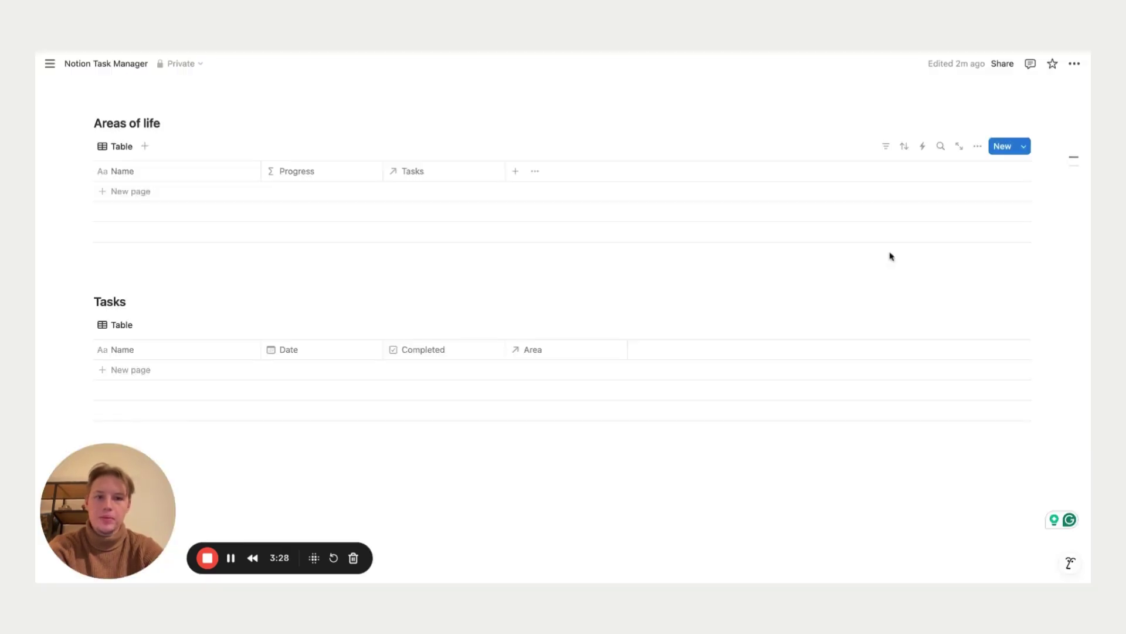
Set the new page template as the default for the Areas database
click(1026, 152)
click(1070, 189)
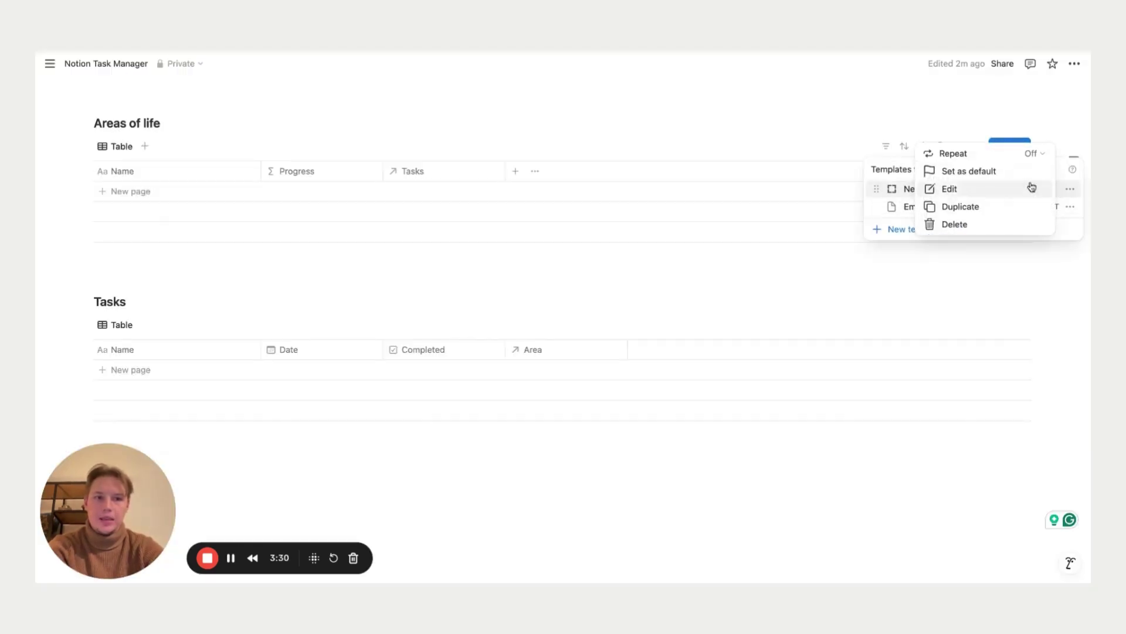
click(997, 175)
click(606, 313)
click(634, 271)
Change the layout of the Areas of life view from table to Gallery
scroll(633, 271, down, 1)
scroll(191, 191, up, 3)
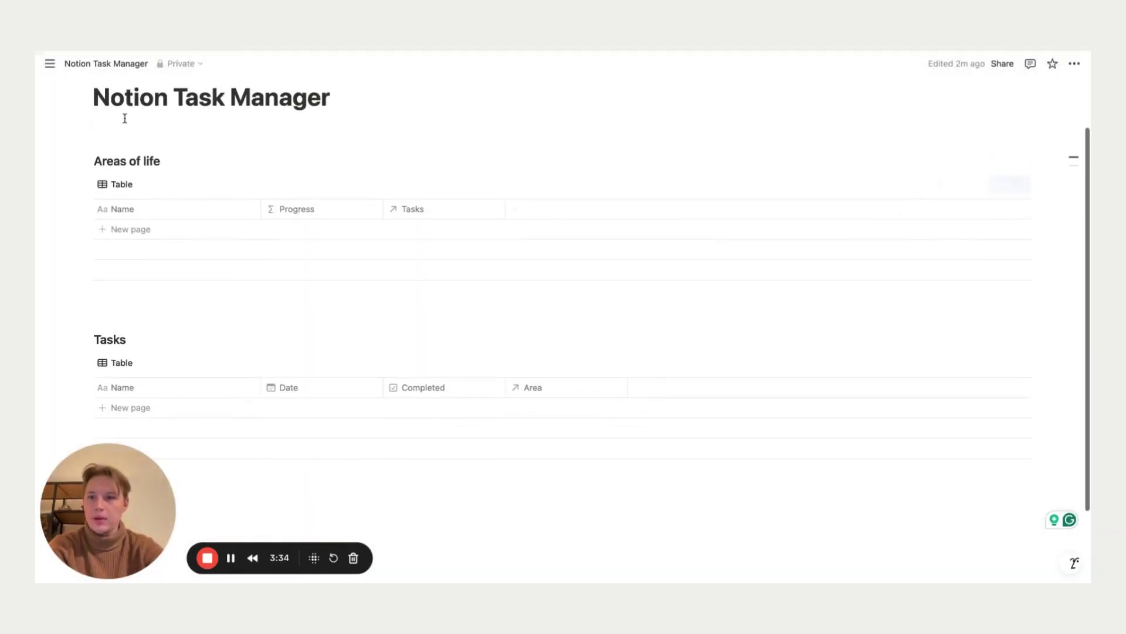
click(126, 187)
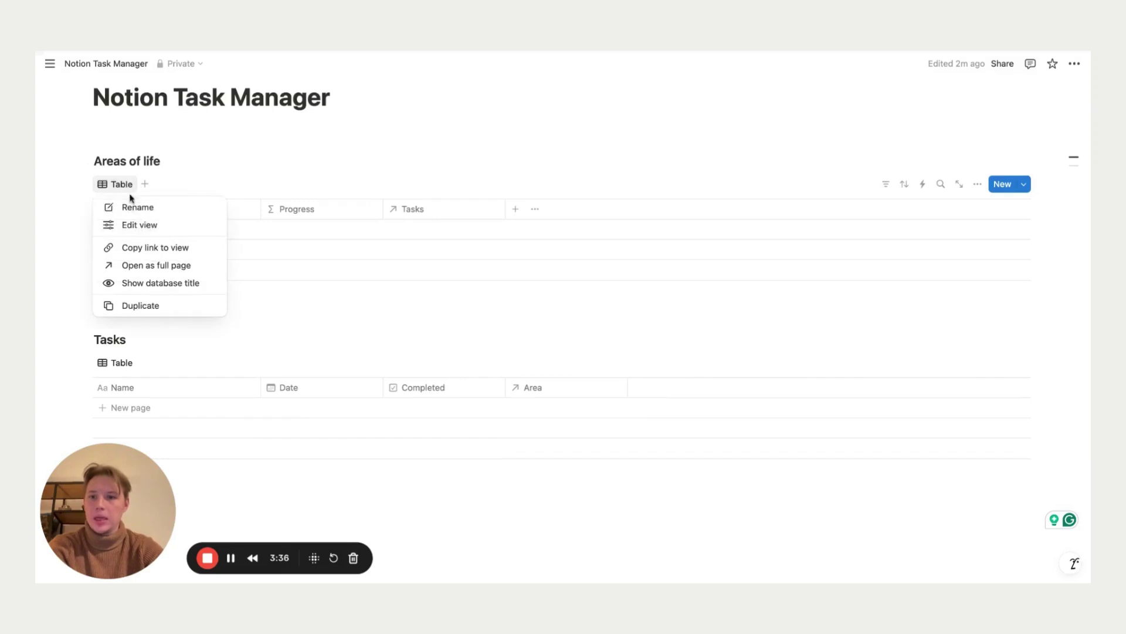
click(151, 226)
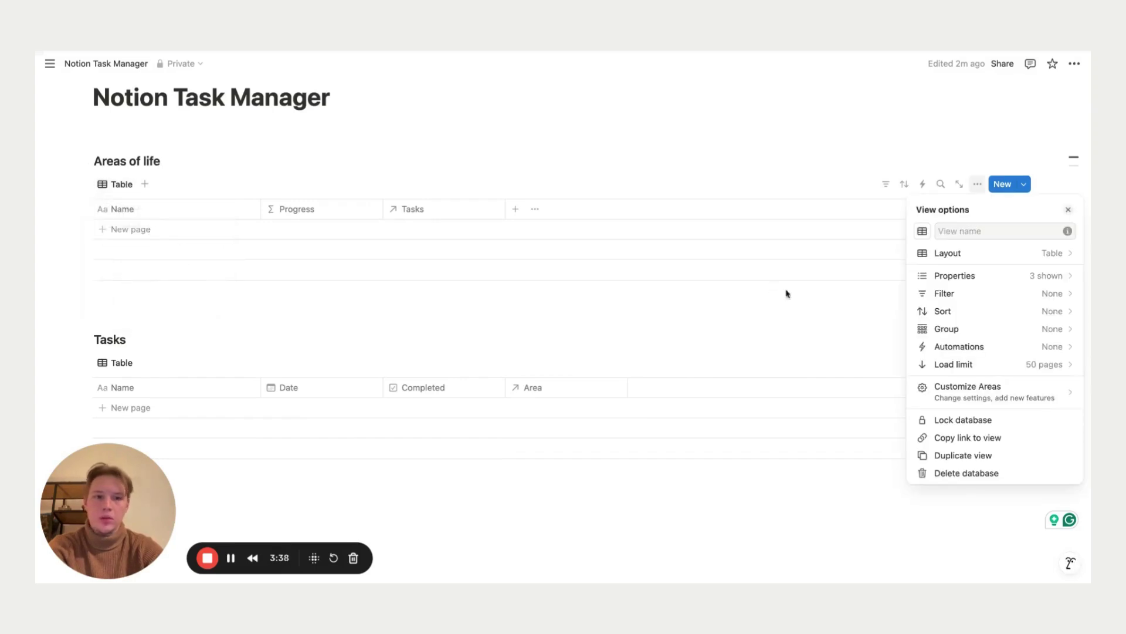
click(1013, 254)
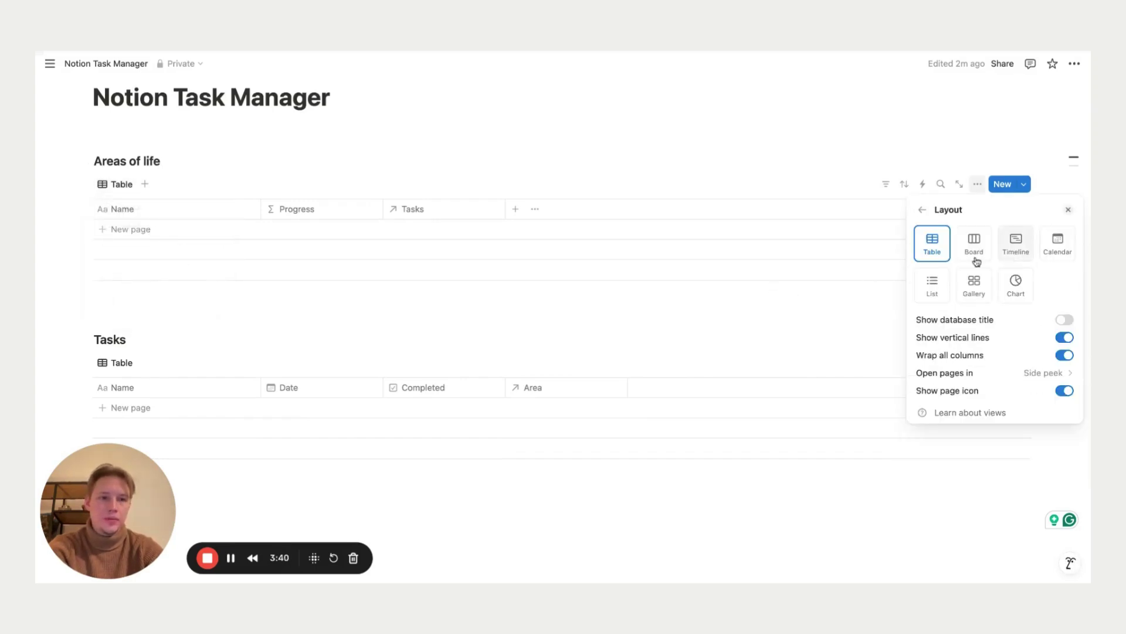
click(975, 287)
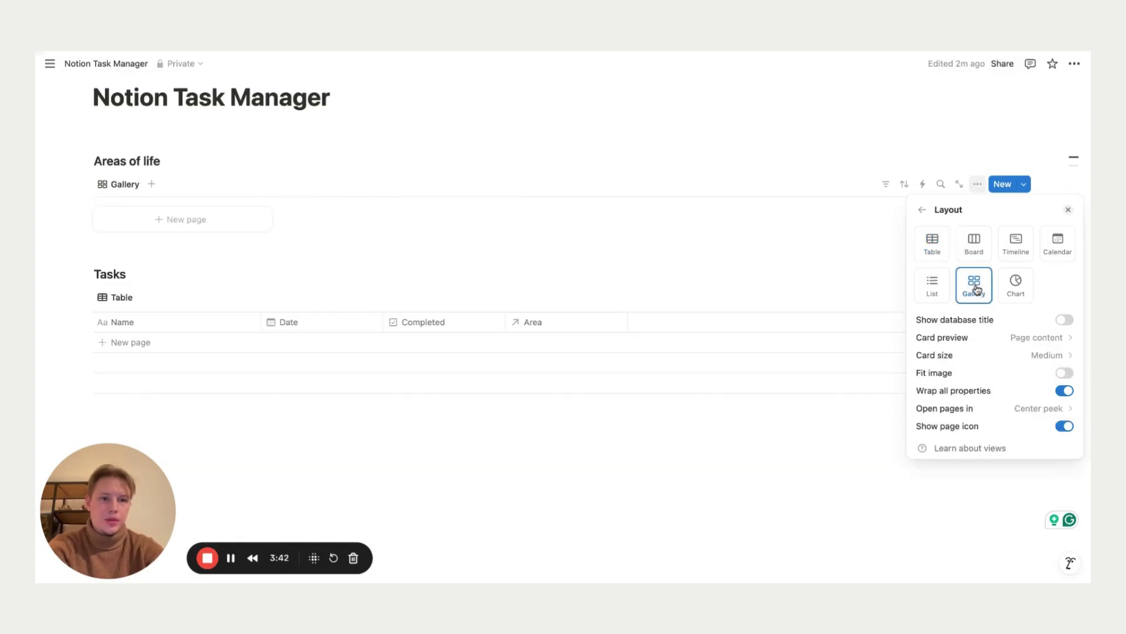
Show the Progress property on the cards of the Areas of life gallery
click(923, 210)
click(1023, 274)
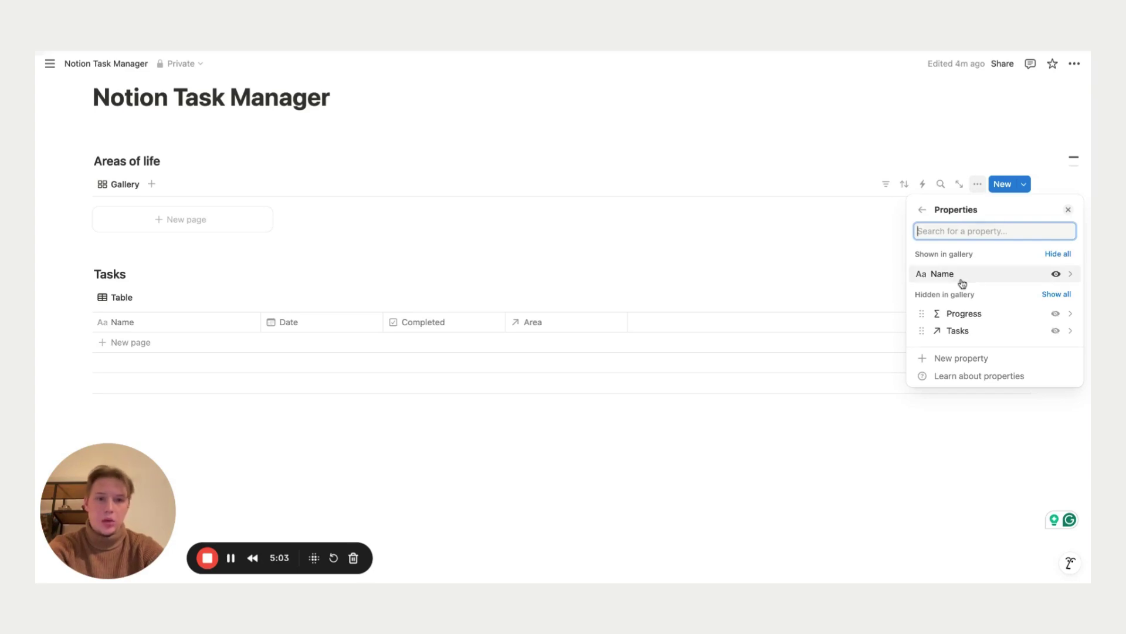
click(1055, 313)
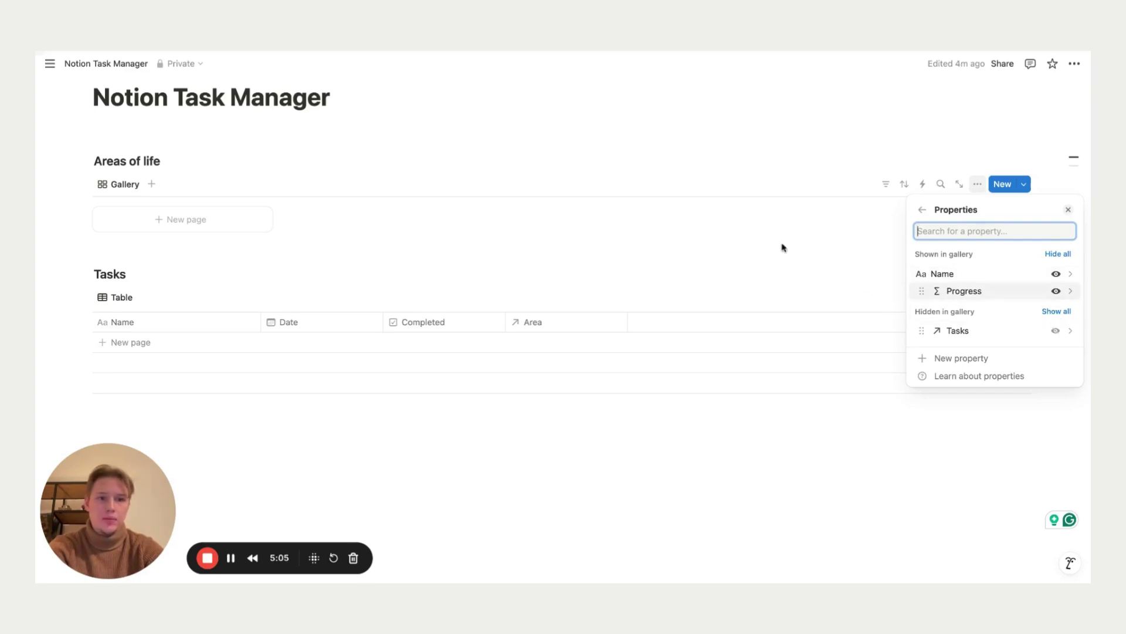
click(817, 254)
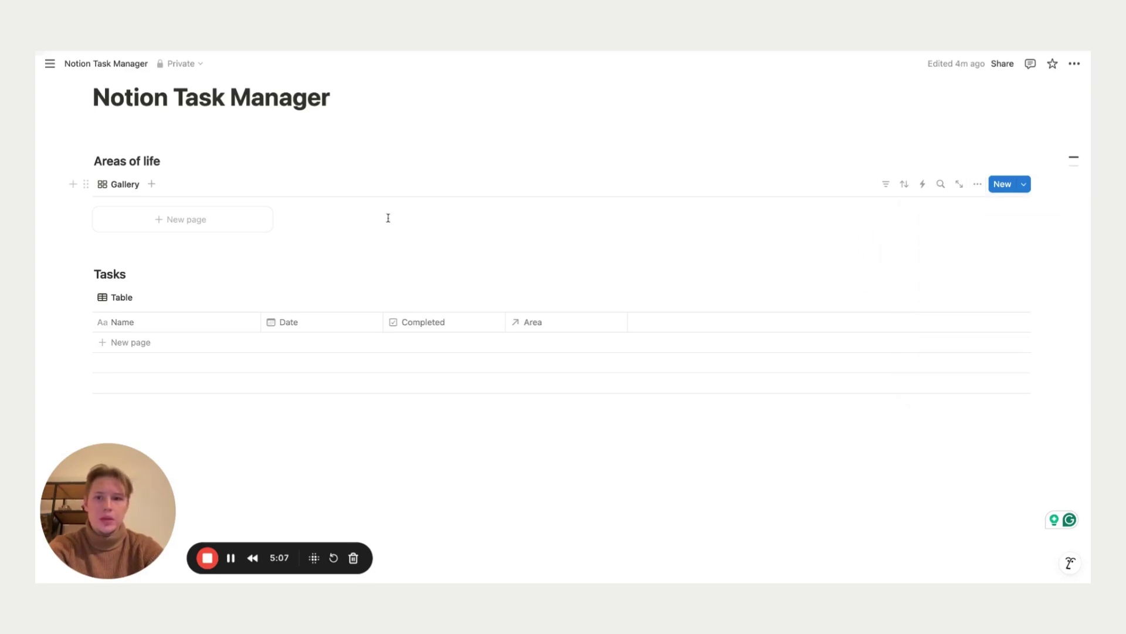
Add a new area page named Personal to the Areas of life gallery and close it
click(226, 221)
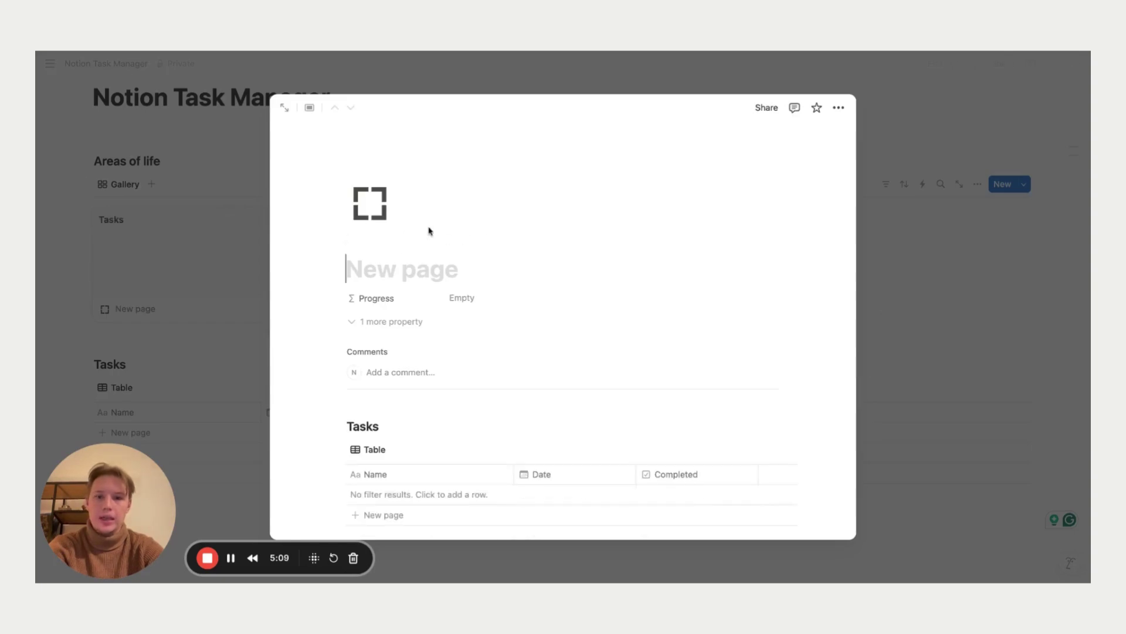
text(Personal)
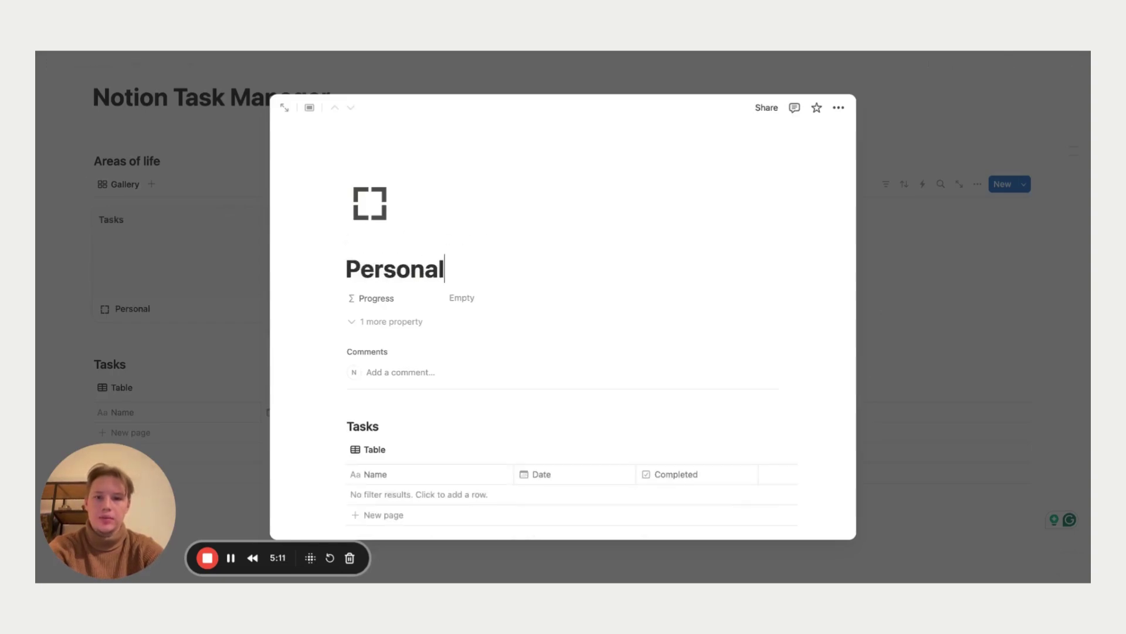
scroll(653, 266, down, 2)
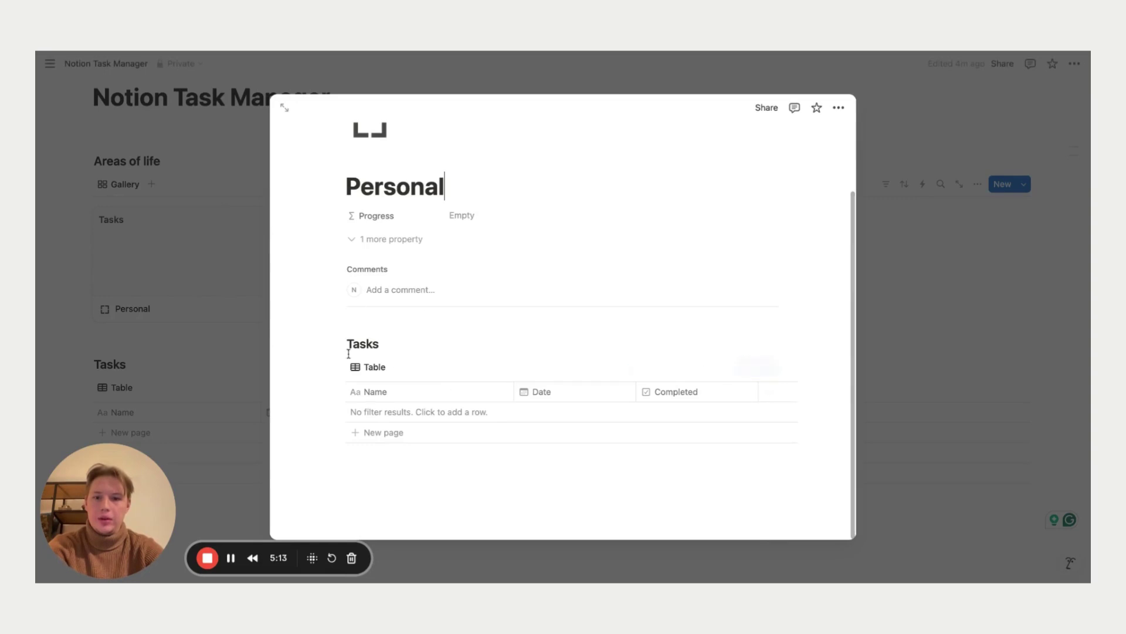
click(278, 309)
Set the card preview of the Areas of life gallery to None
click(114, 186)
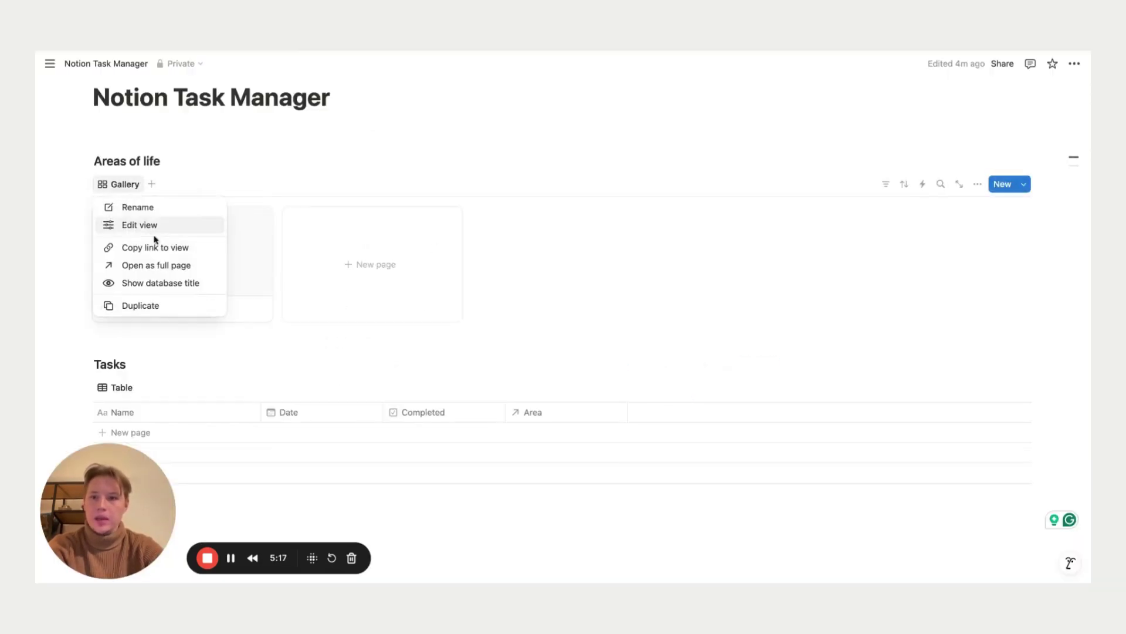
click(277, 244)
click(126, 192)
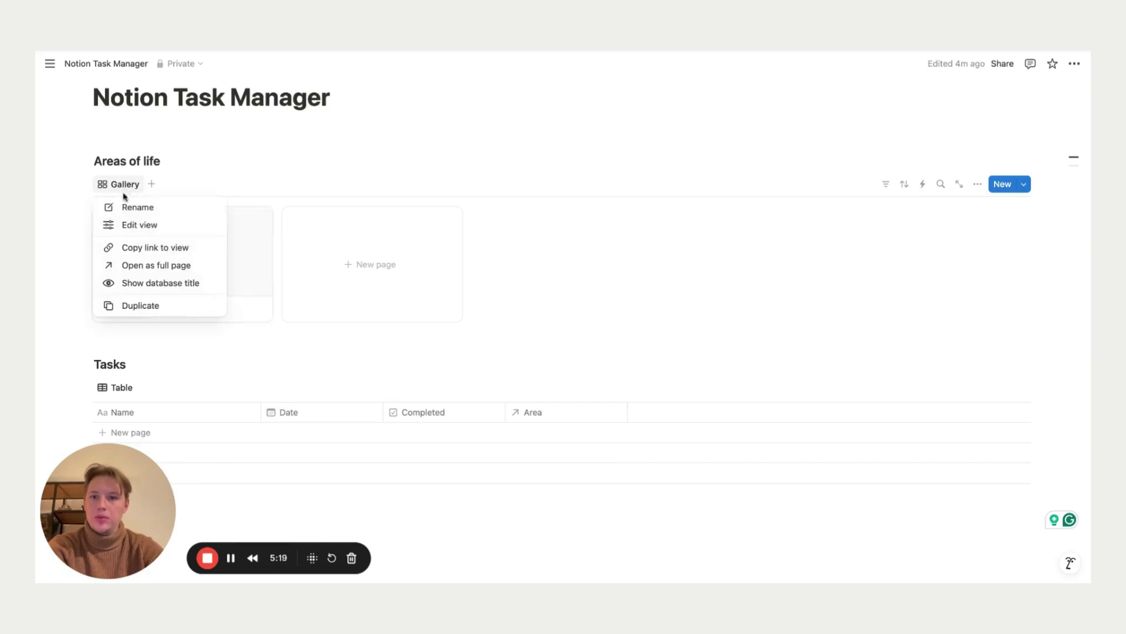
click(151, 228)
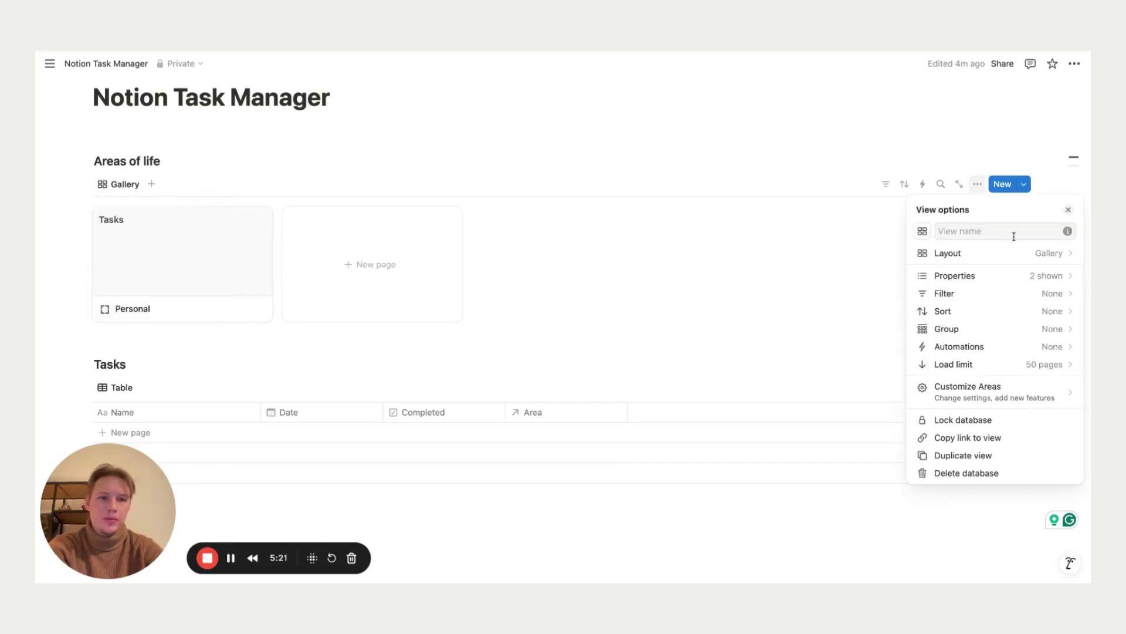
click(1003, 254)
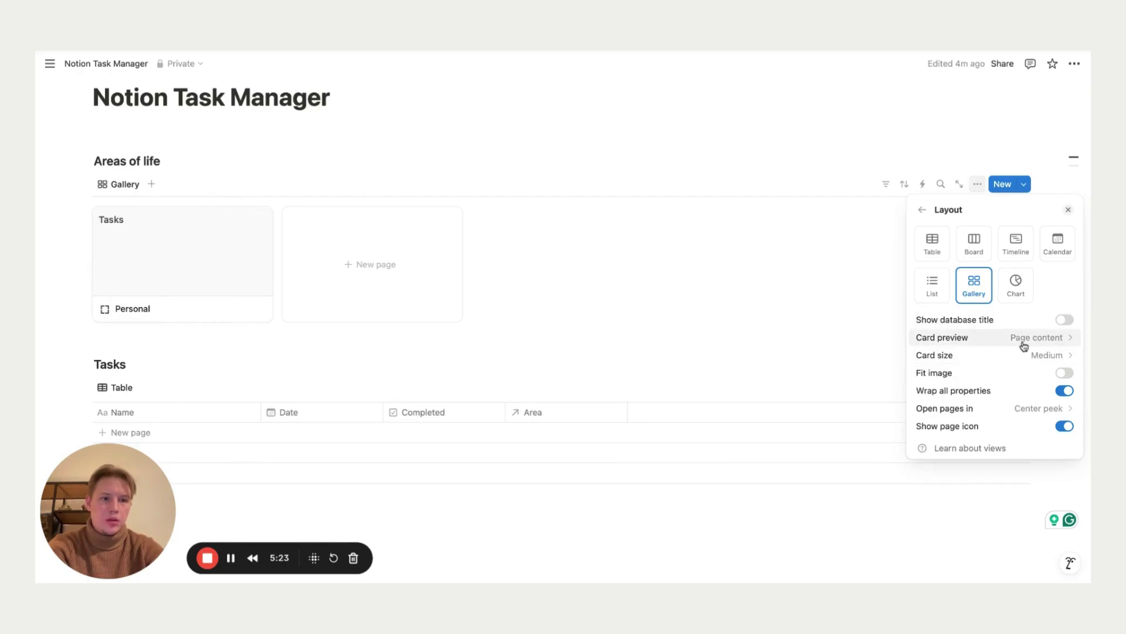
click(987, 337)
click(974, 359)
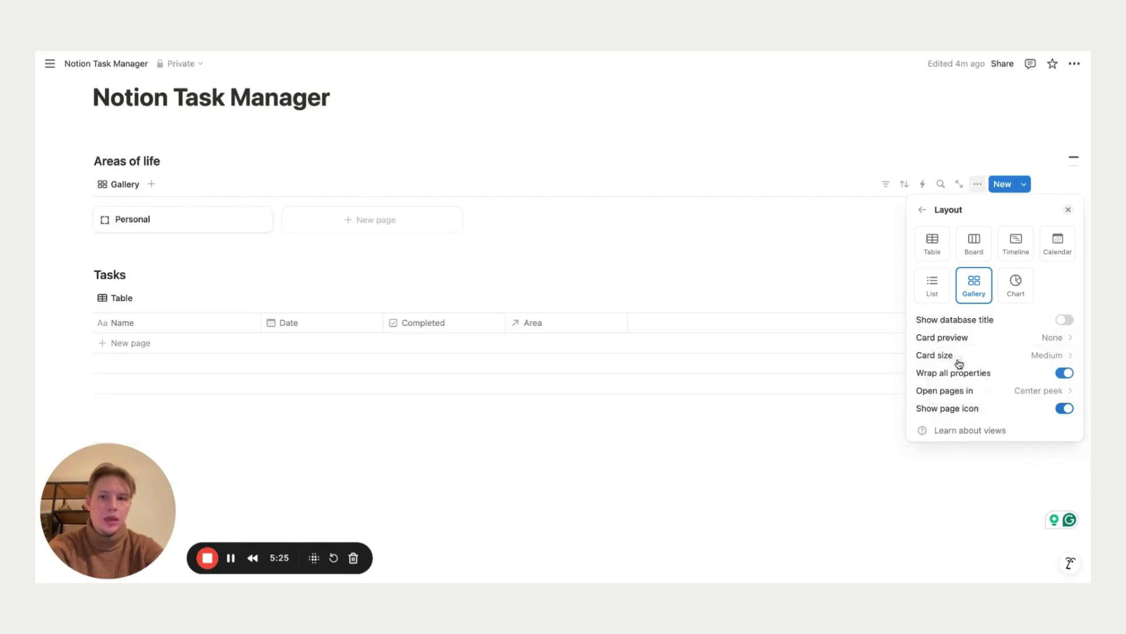
click(685, 275)
Add a task named Task 1 to the Tasks table and date it March 1, 2025
scroll(684, 272, down, 1)
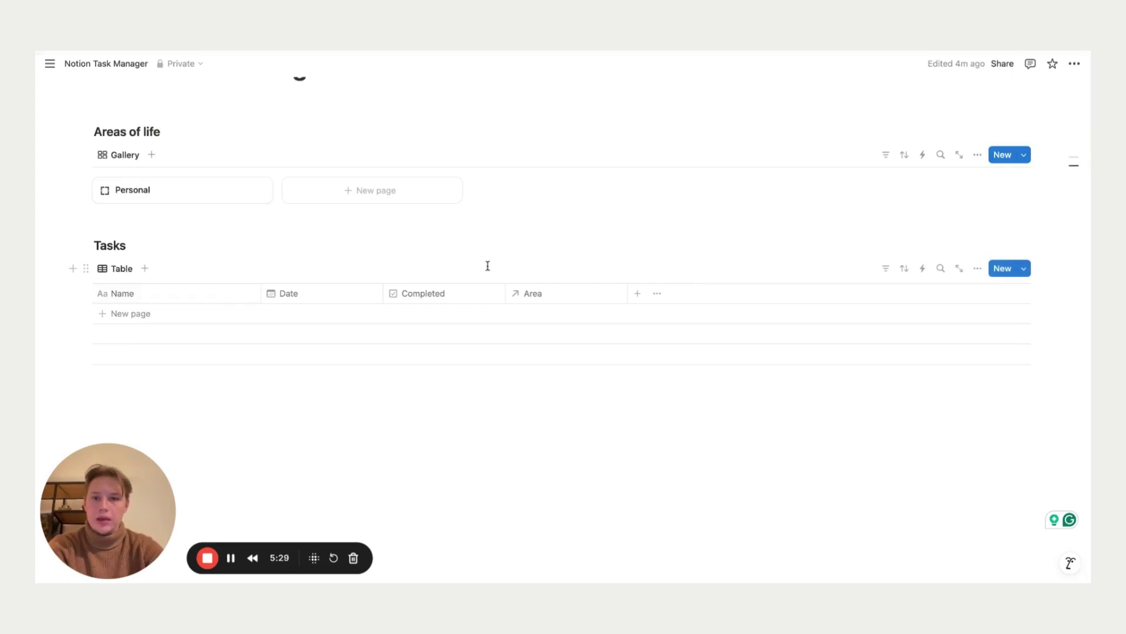
click(128, 315)
text(Task 1)
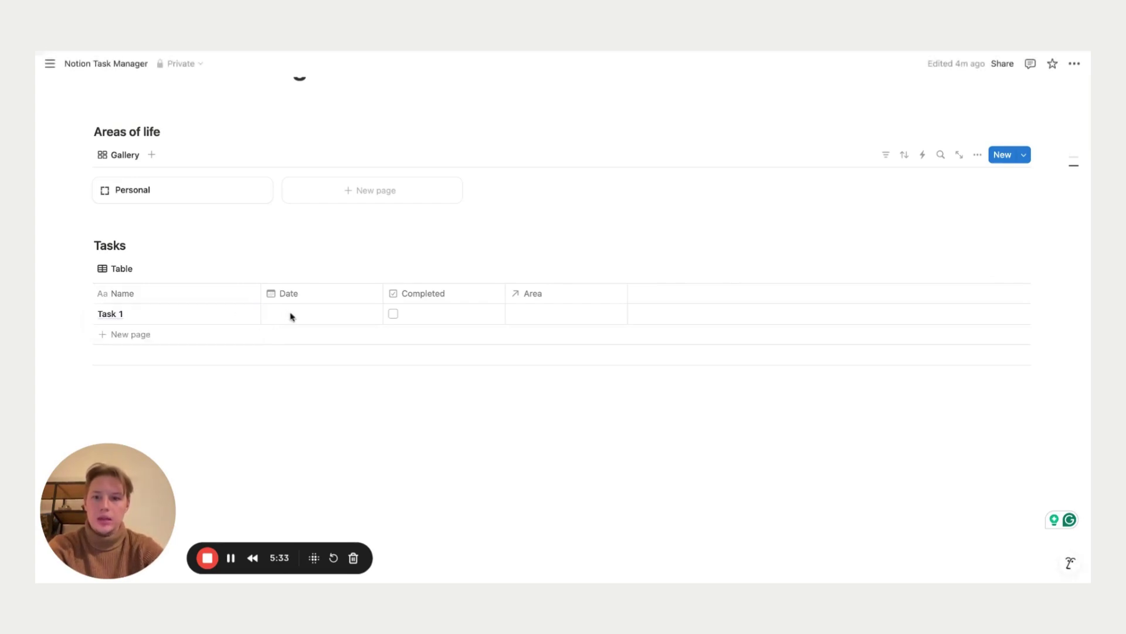
click(292, 317)
key(Escape)
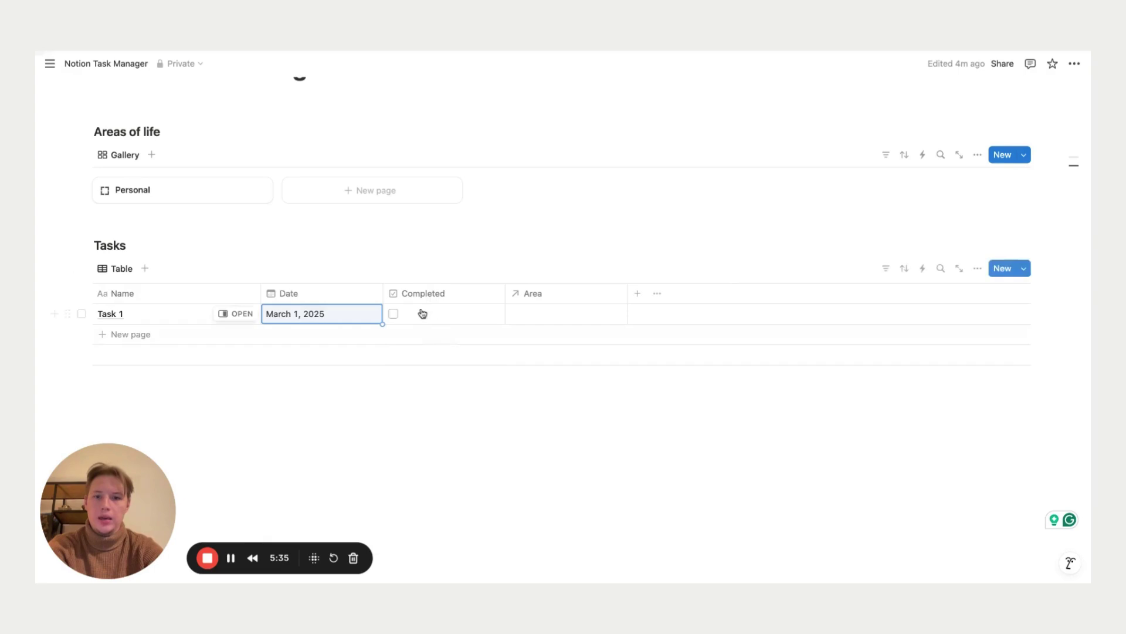
Link Task 1 to the Personal area and mark the task as completed
click(557, 316)
click(548, 335)
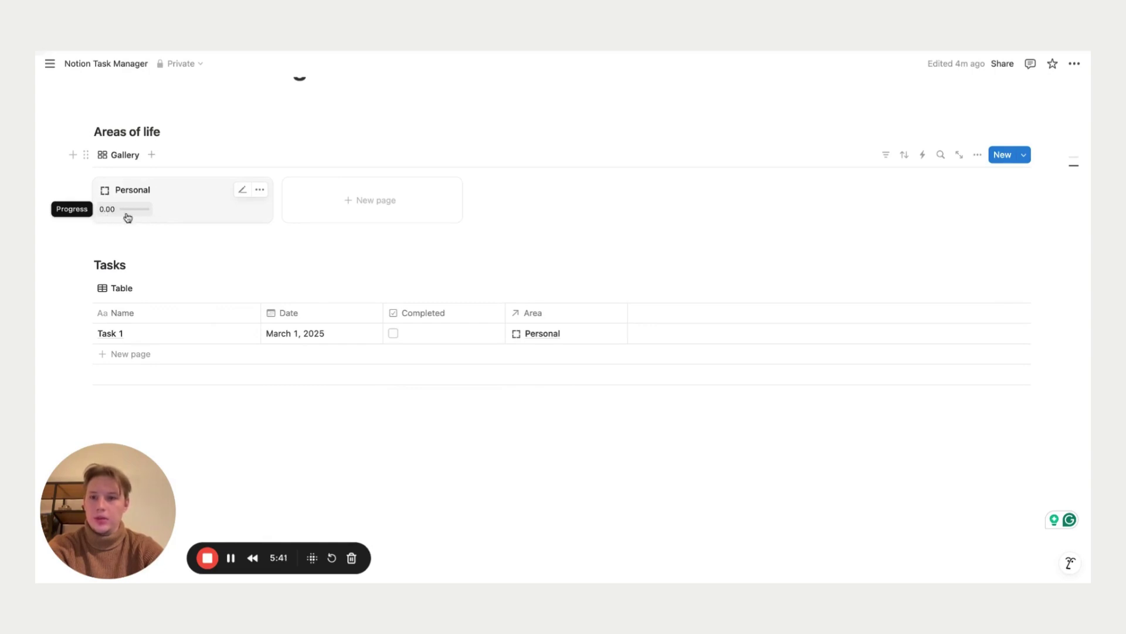
scroll(272, 294, down, 1)
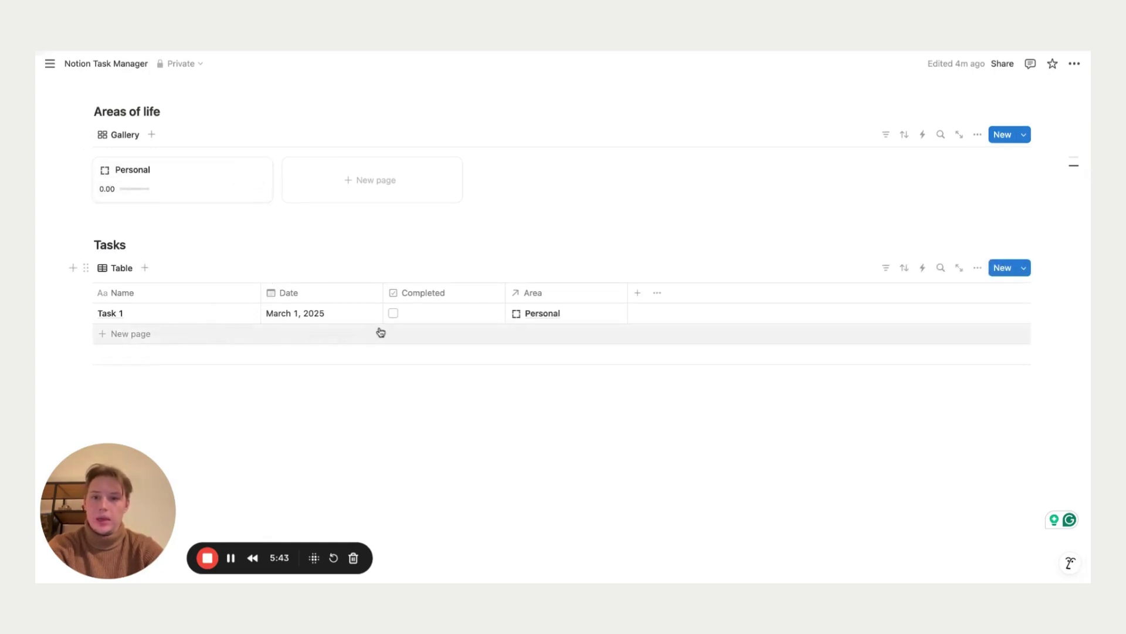
click(393, 315)
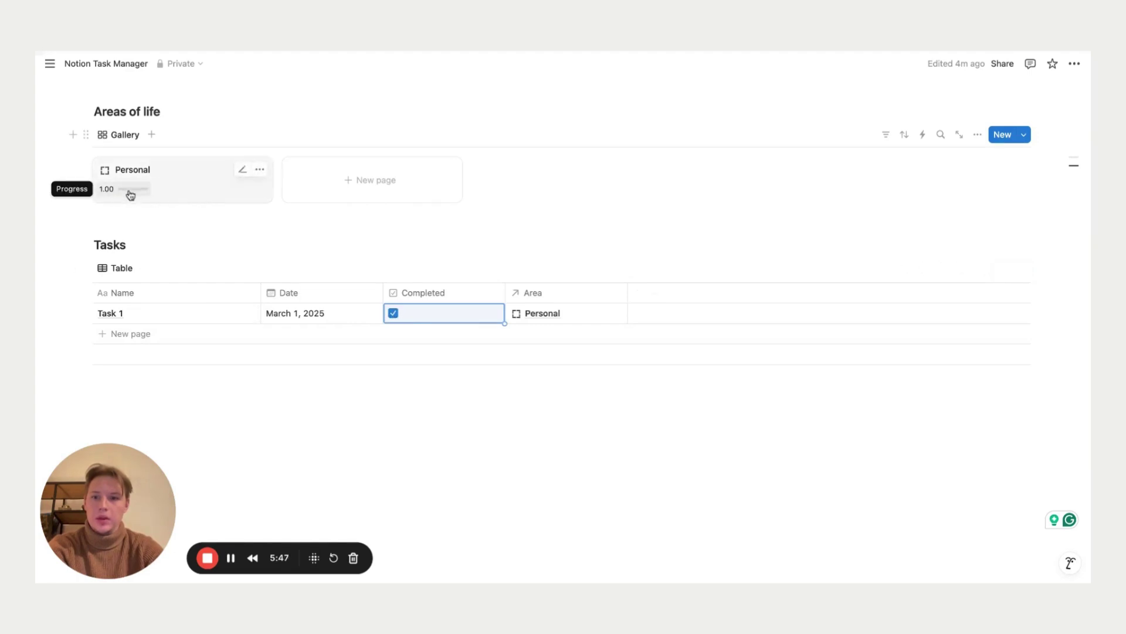
Set the divide-by value of the Progress property's bar to 1 in the Areas of life gallery
click(125, 135)
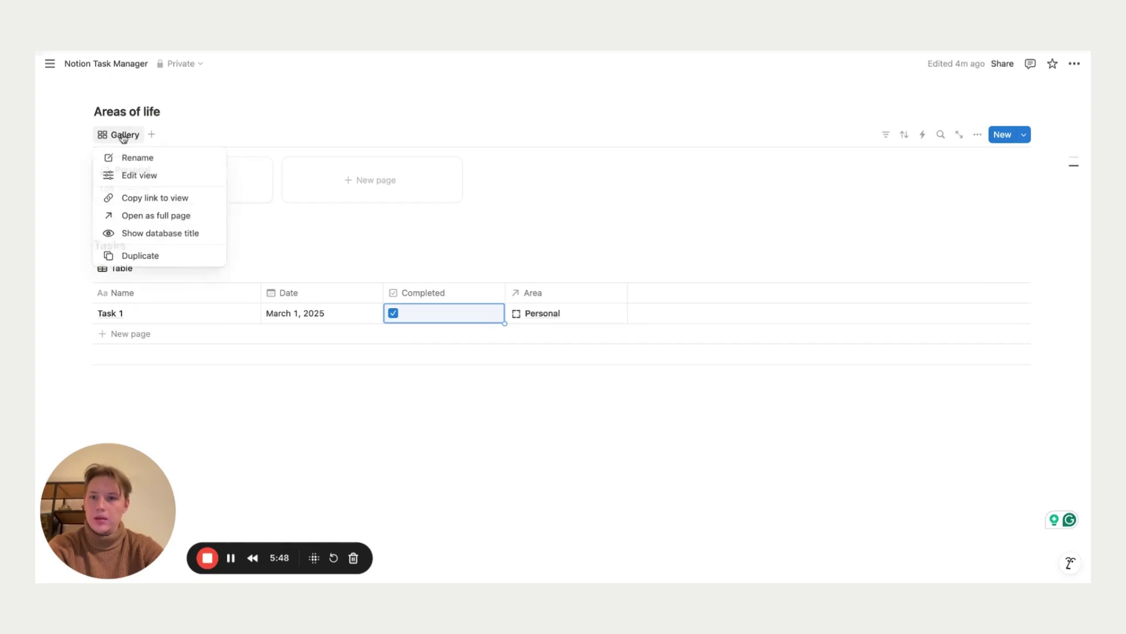
click(146, 177)
click(998, 229)
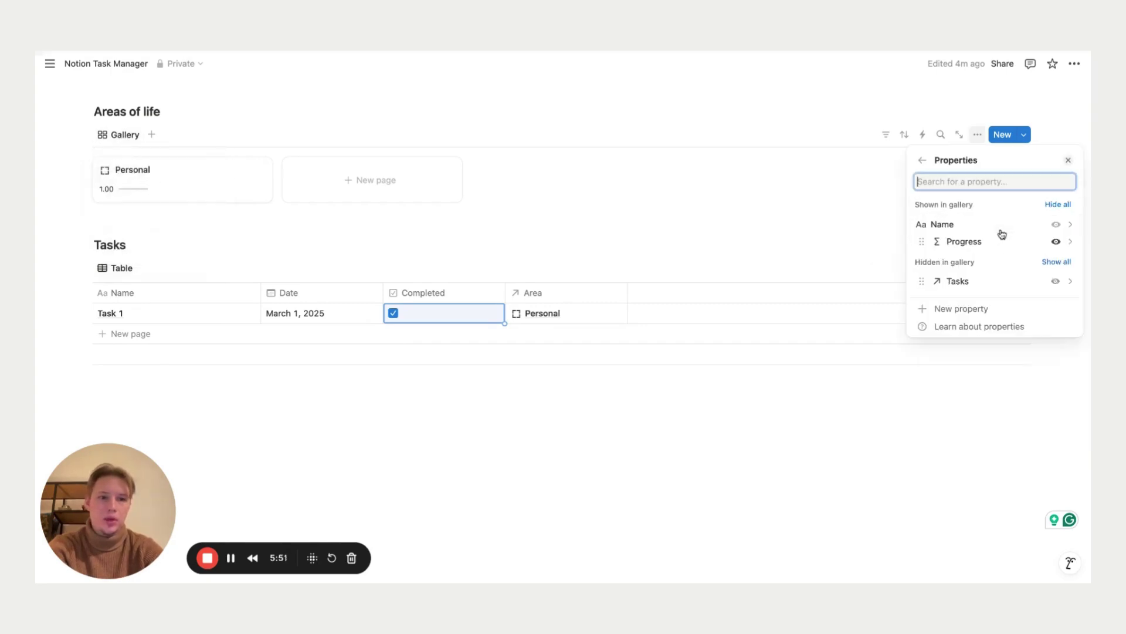
click(1013, 248)
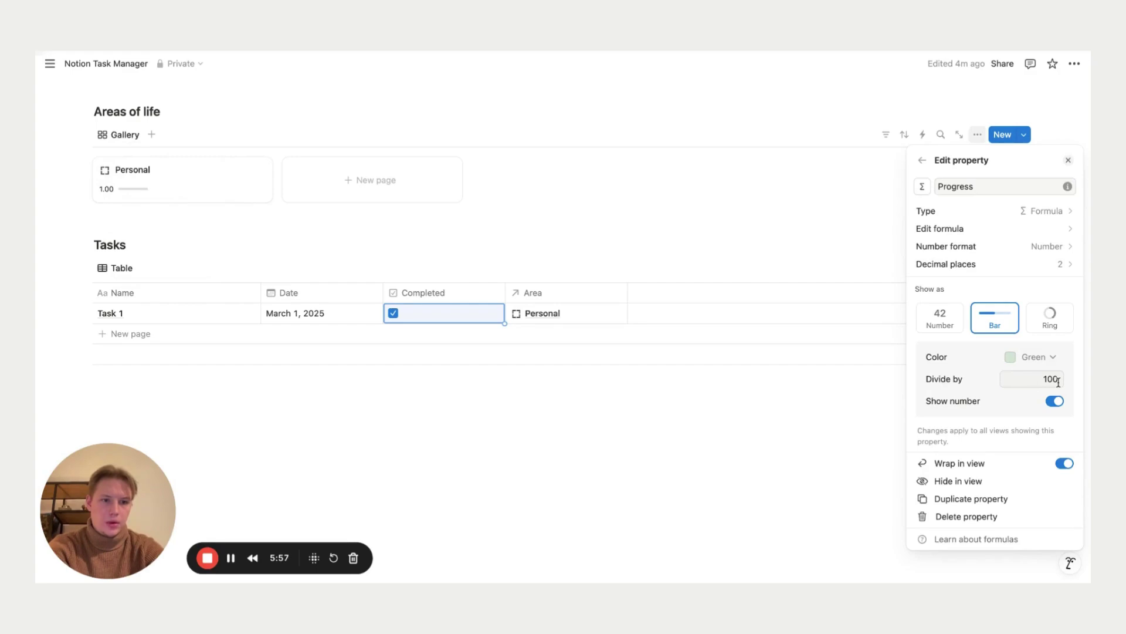
key(BackSpace)
key(BackSpace)
key(BackSpace)
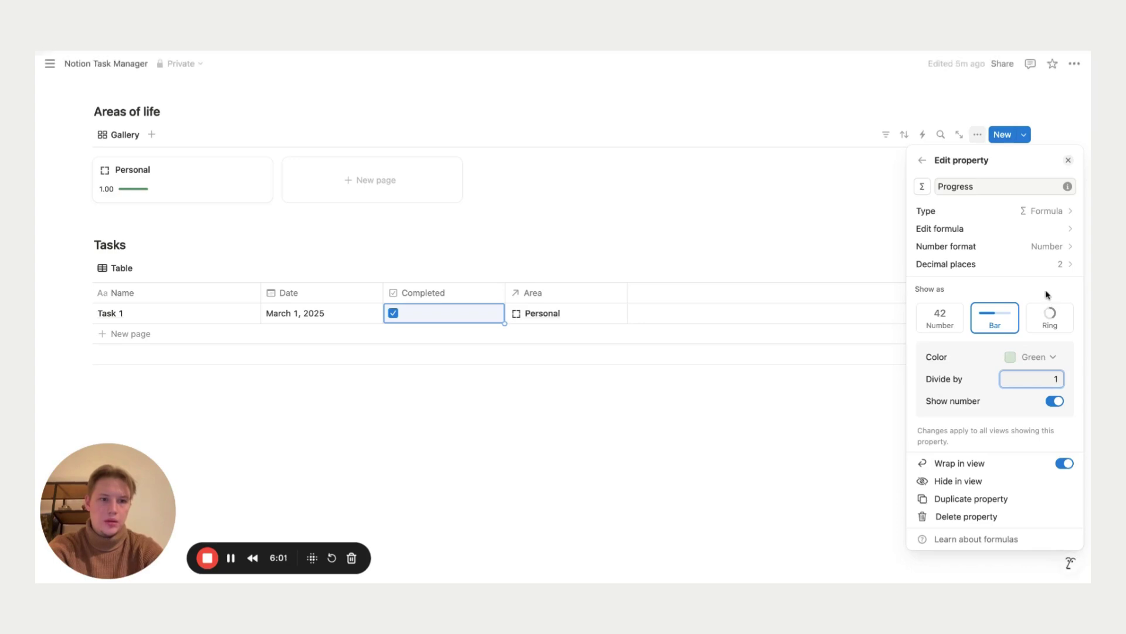
Set the Progress property's number format to Percent and close the view options
click(972, 244)
click(1004, 277)
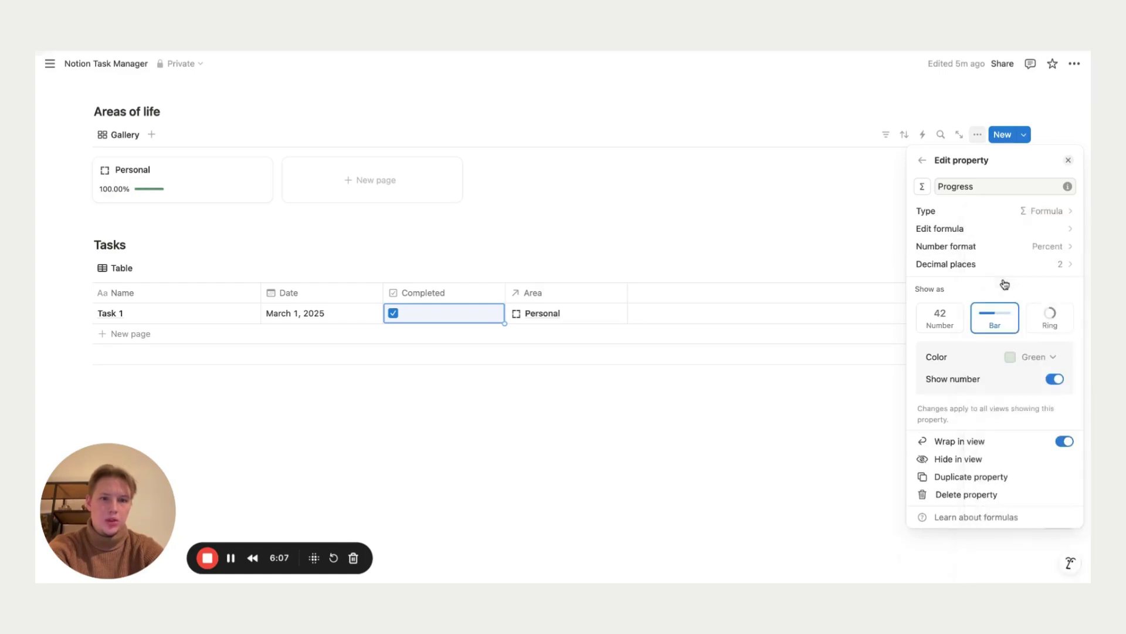
click(766, 236)
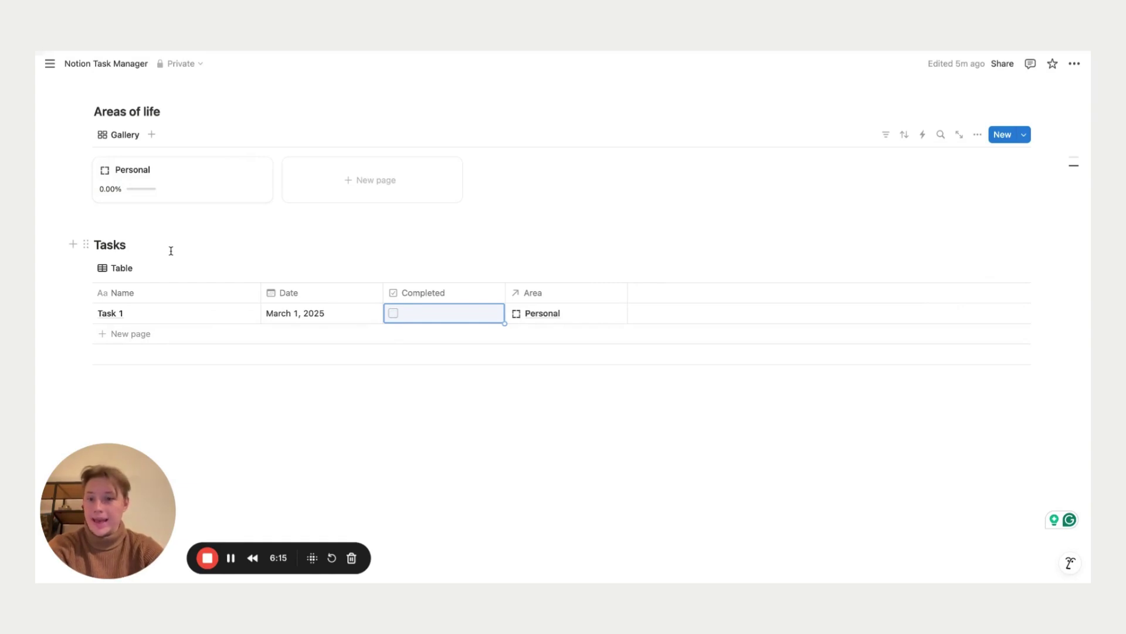
Duplicate the Tasks table view and name the copy Calendar
click(118, 269)
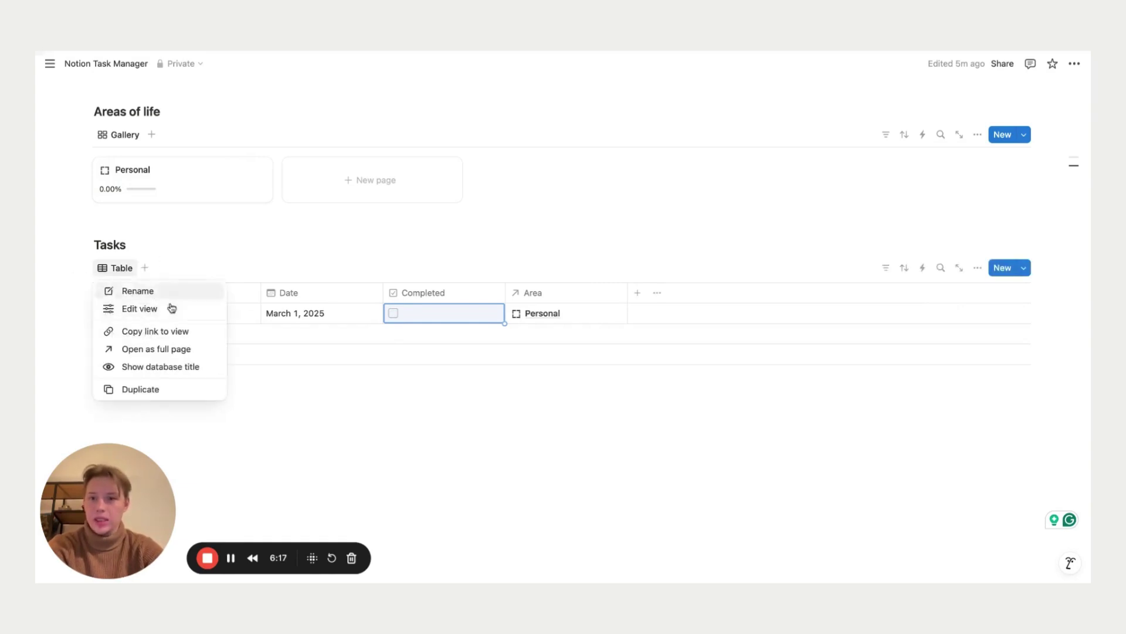
click(153, 390)
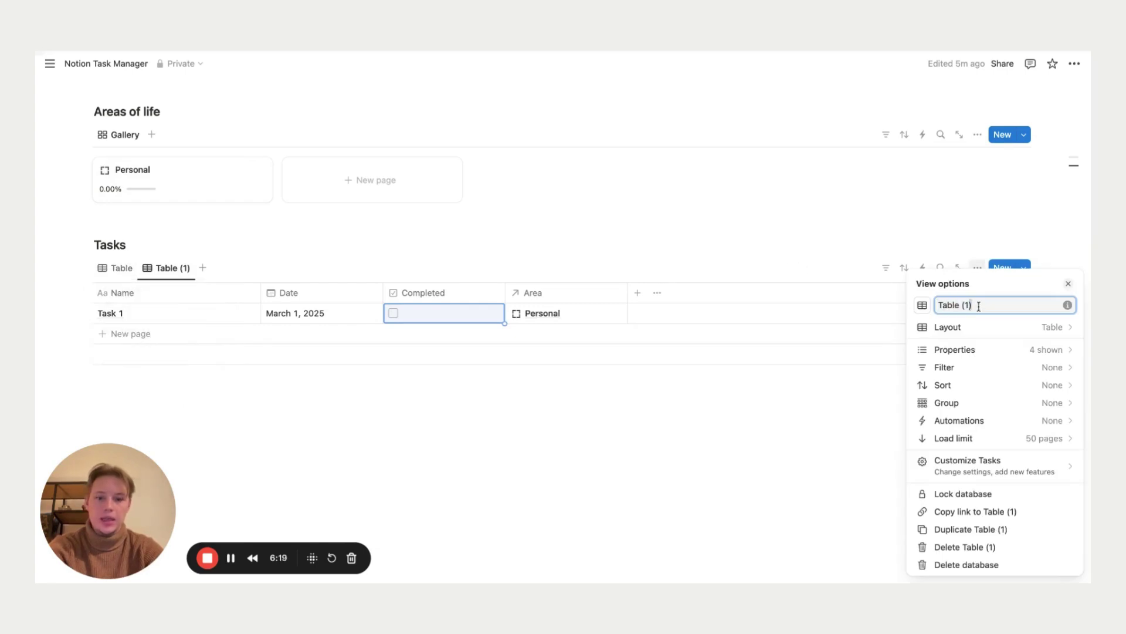
text(Calendar)
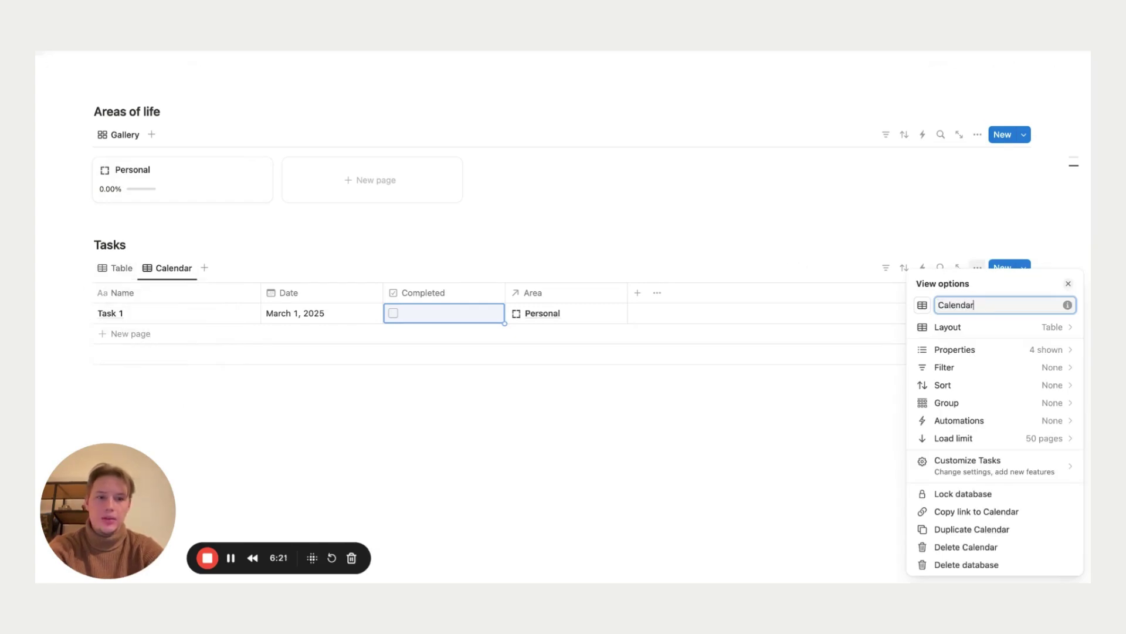
Change the new Tasks view's layout to Calendar and show the calendar by week
click(992, 332)
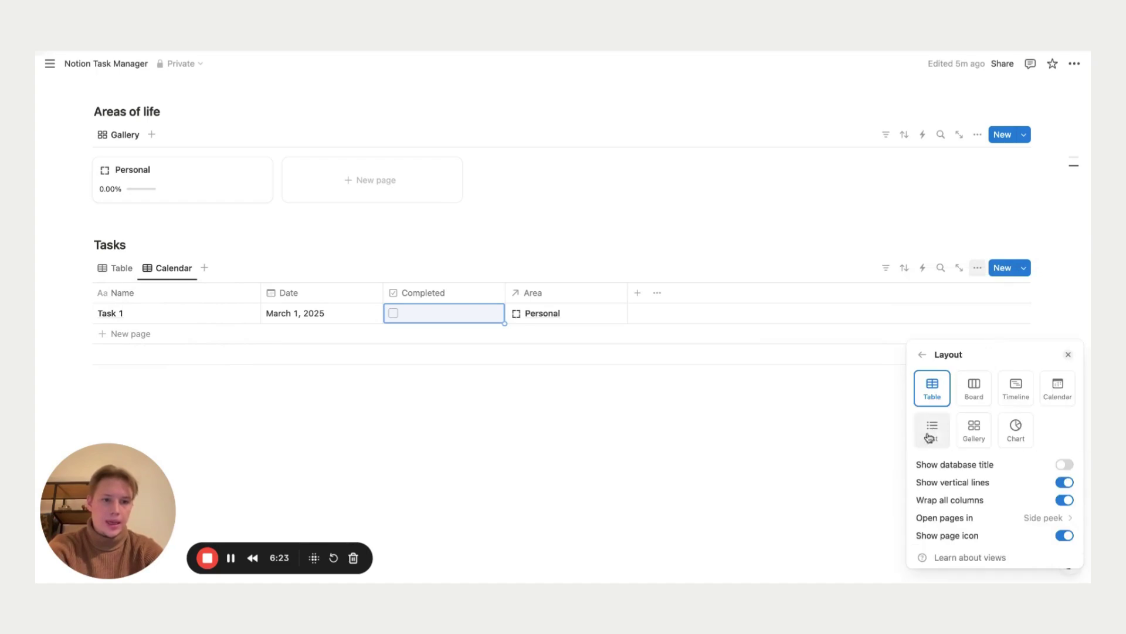
click(1058, 388)
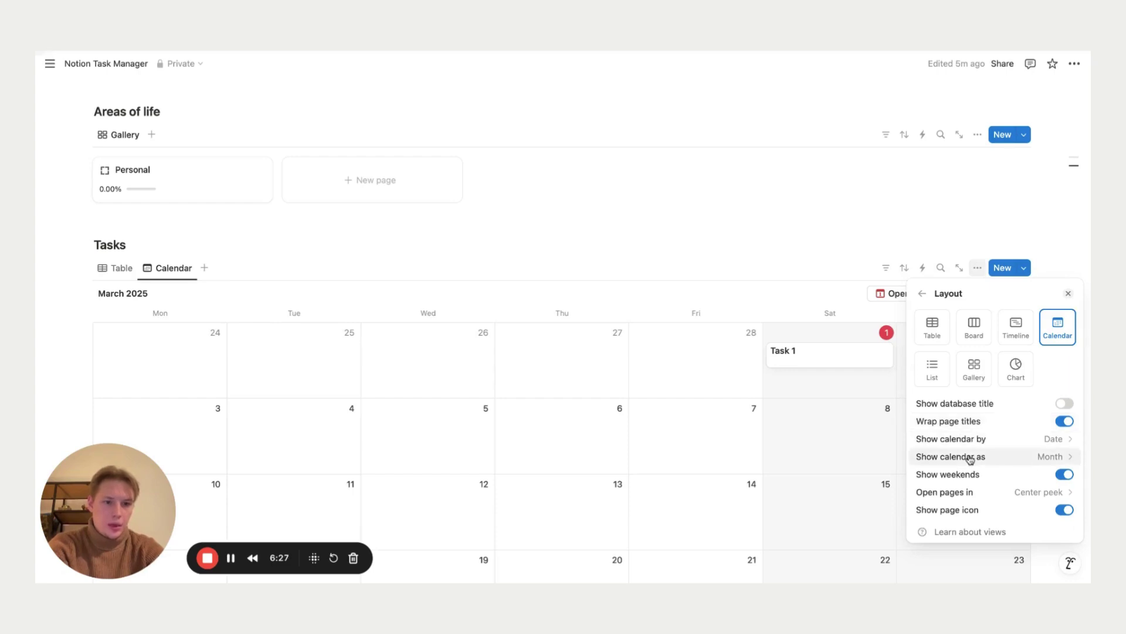
click(1064, 458)
click(1006, 491)
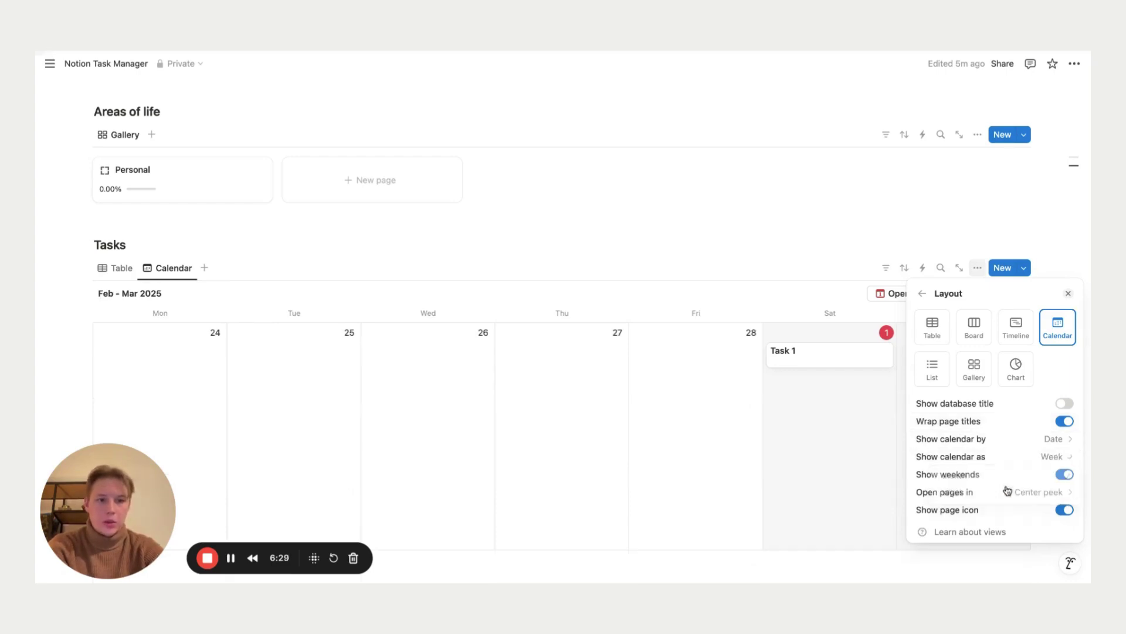
Show the Completed and Area properties on the task cards of the Calendar view
click(922, 294)
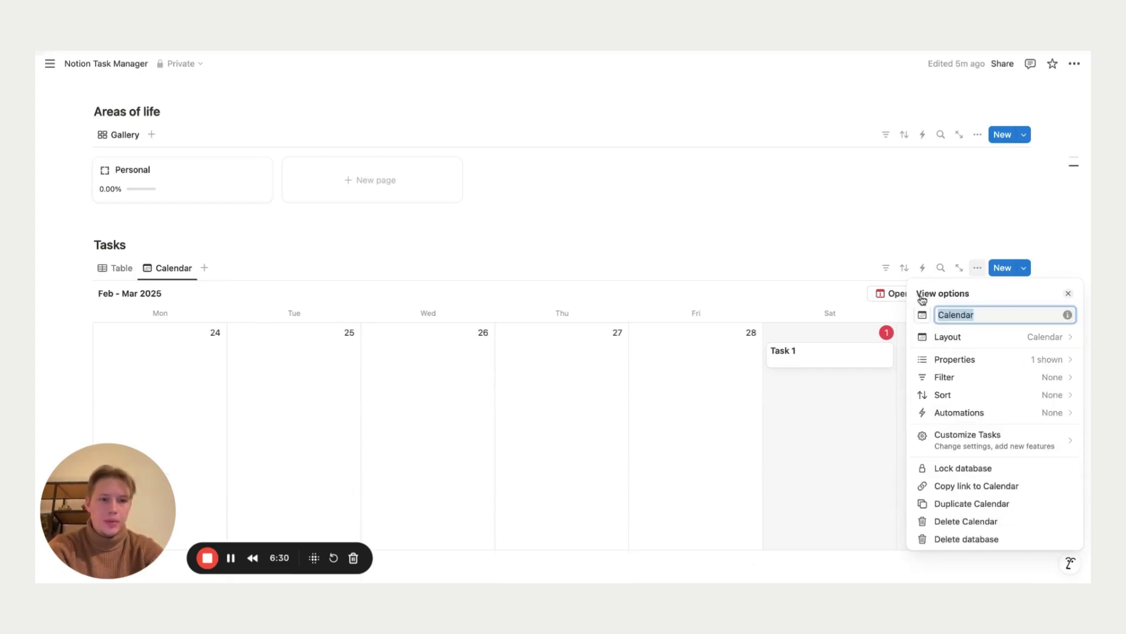
click(995, 357)
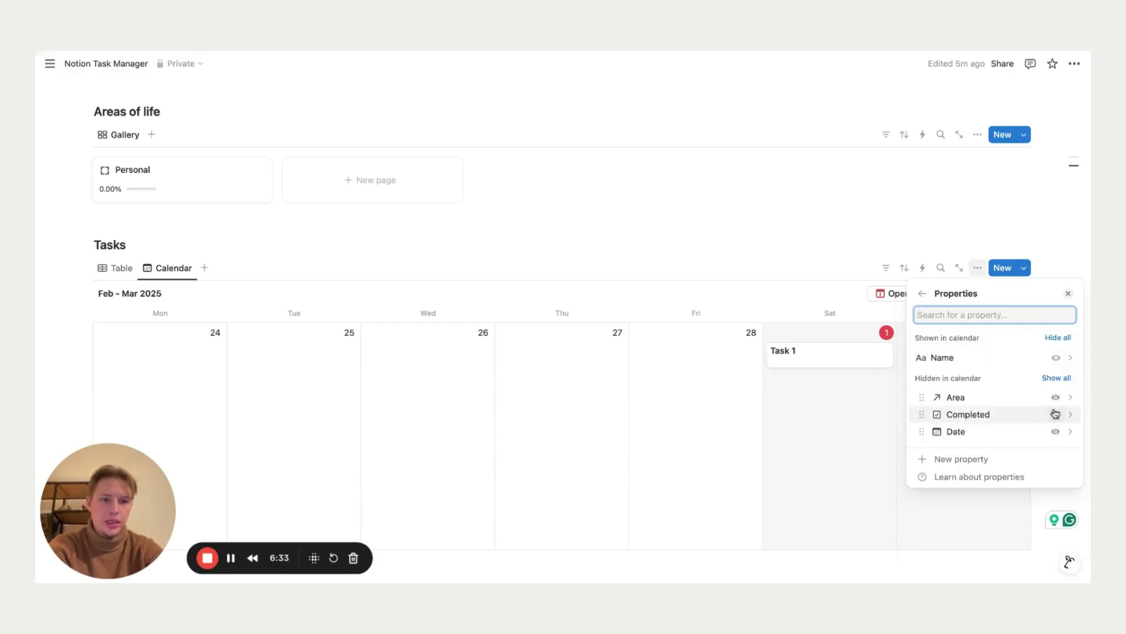
click(1058, 416)
click(1056, 414)
click(696, 284)
scroll(696, 289, down, 2)
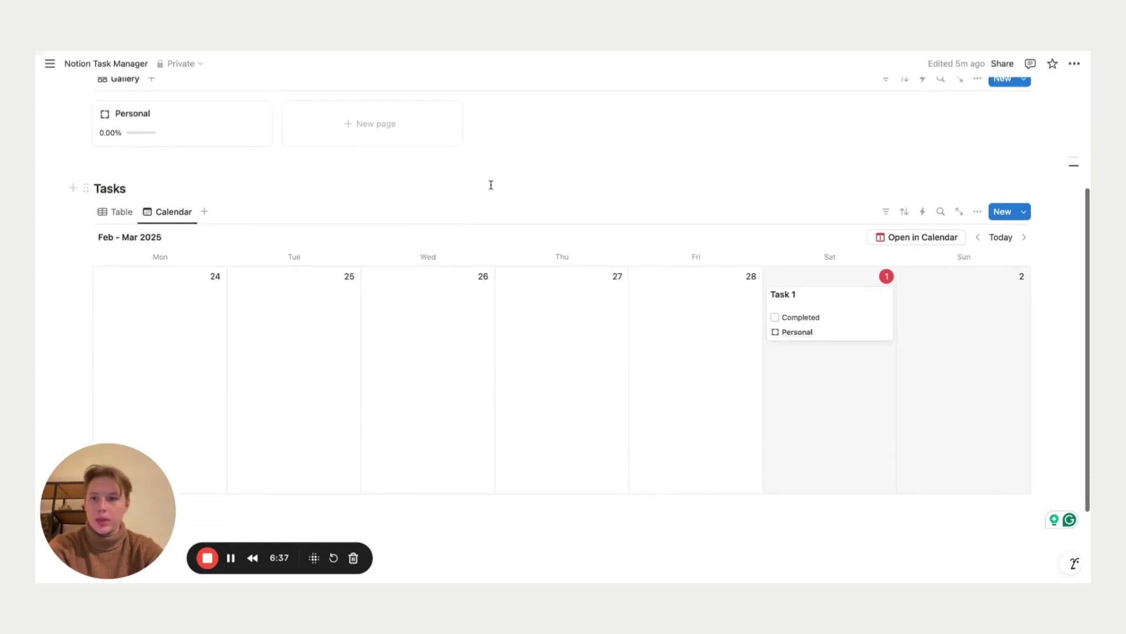
Rename the Tasks table view to All tasks
click(100, 211)
click(118, 267)
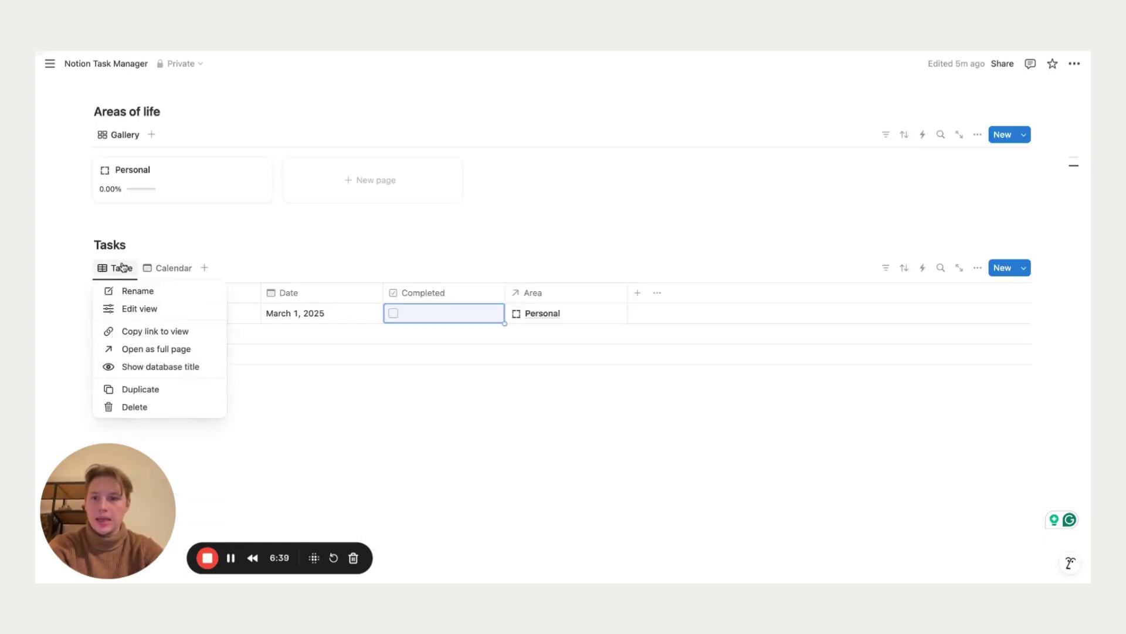
click(140, 308)
click(969, 305)
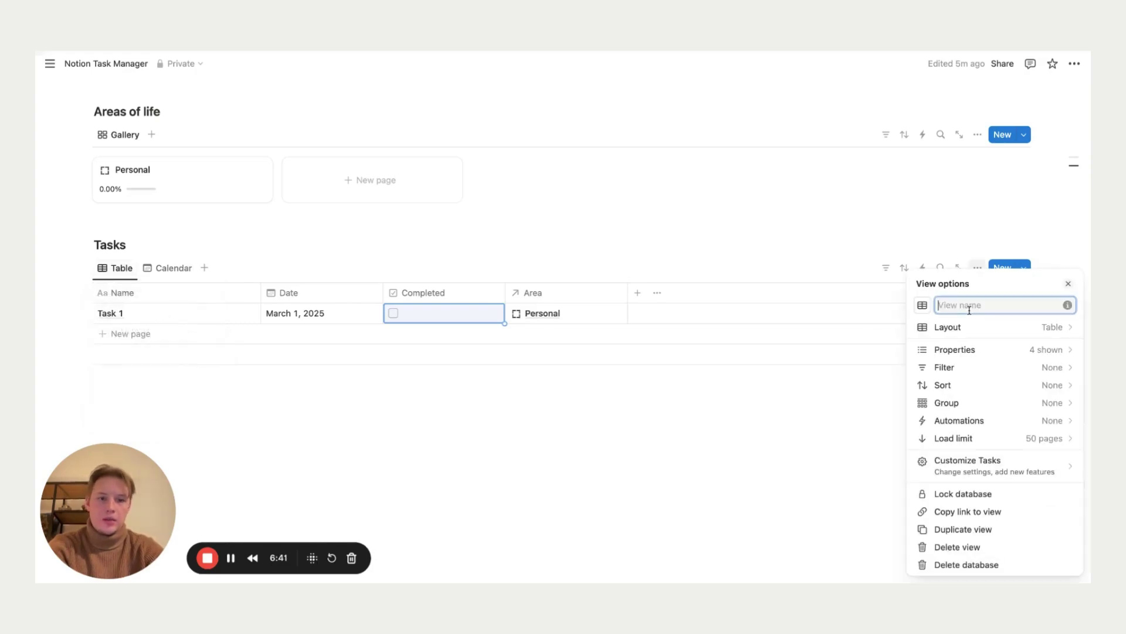
text(All tasks)
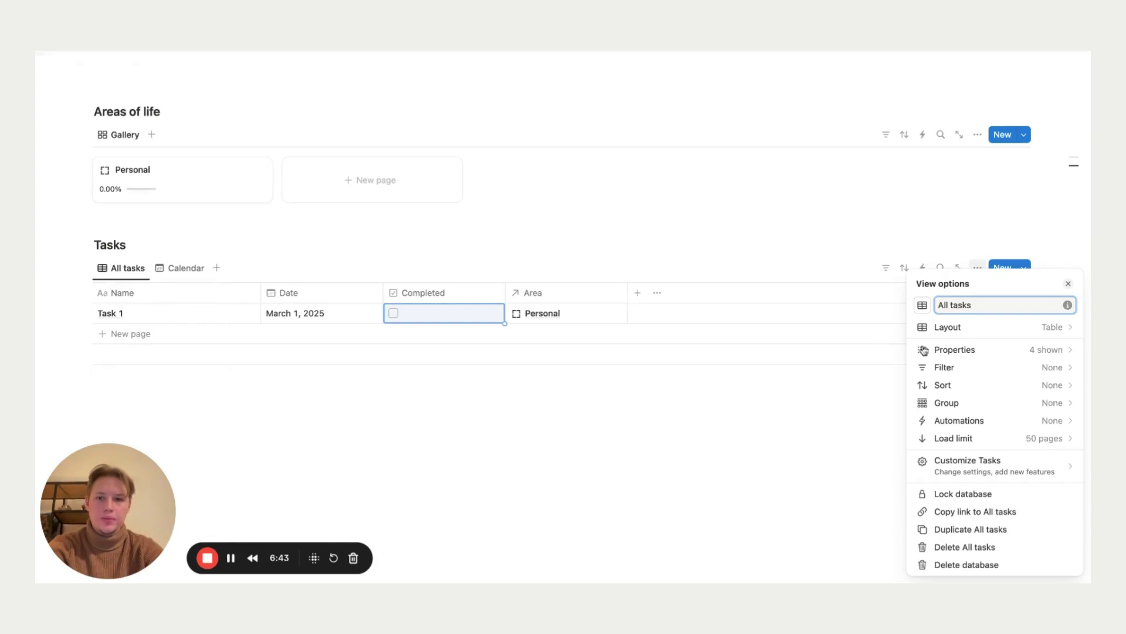
click(625, 245)
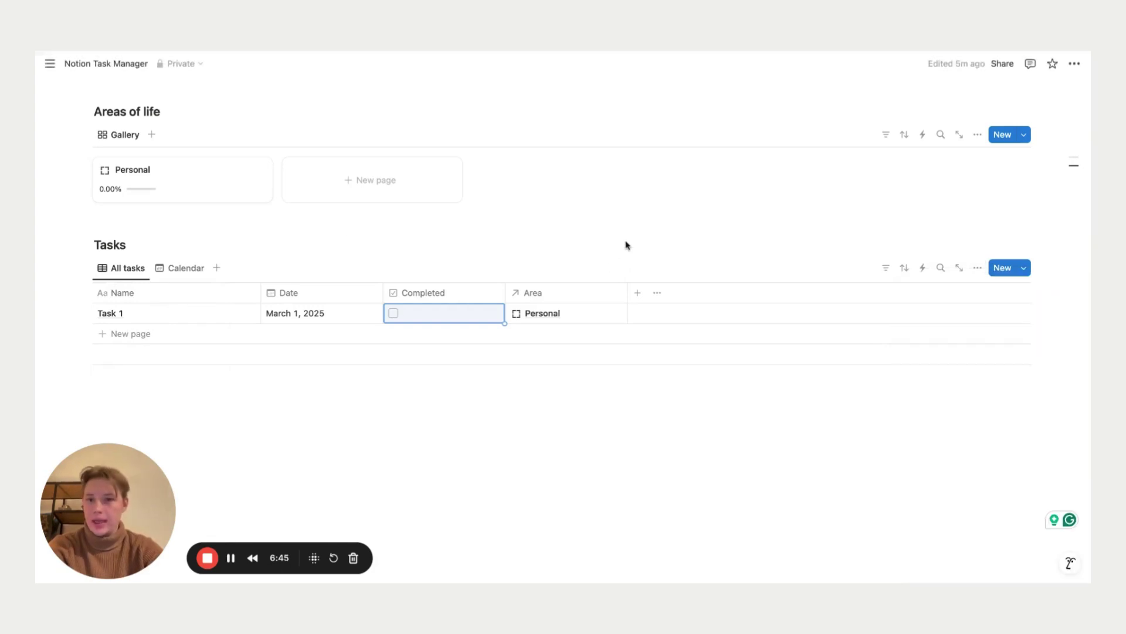
click(173, 269)
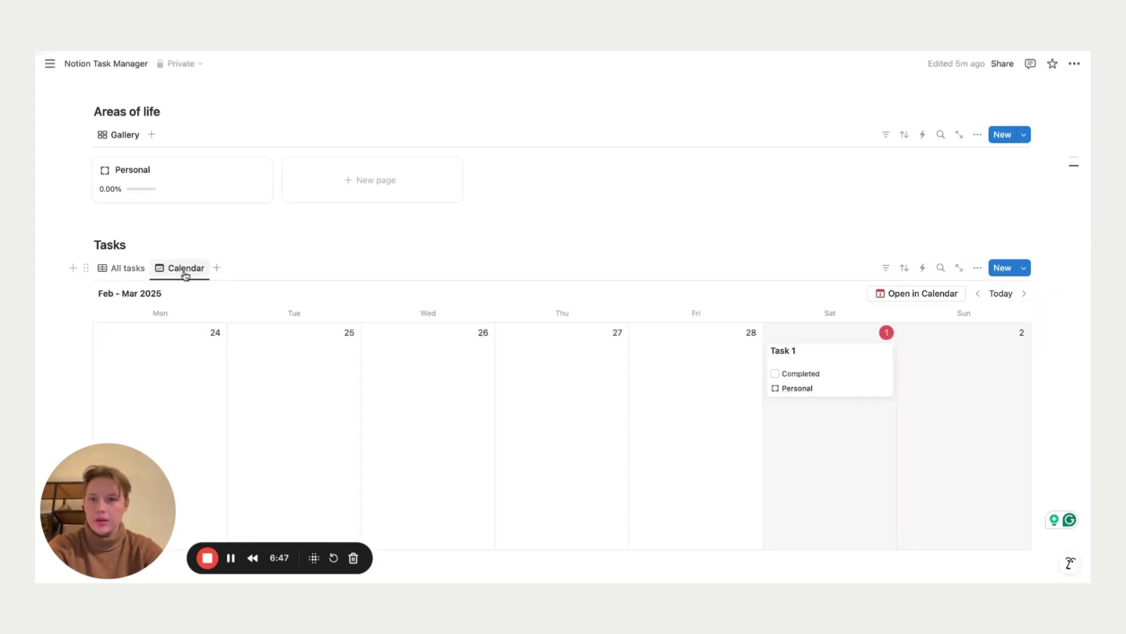
click(122, 268)
click(123, 268)
click(144, 306)
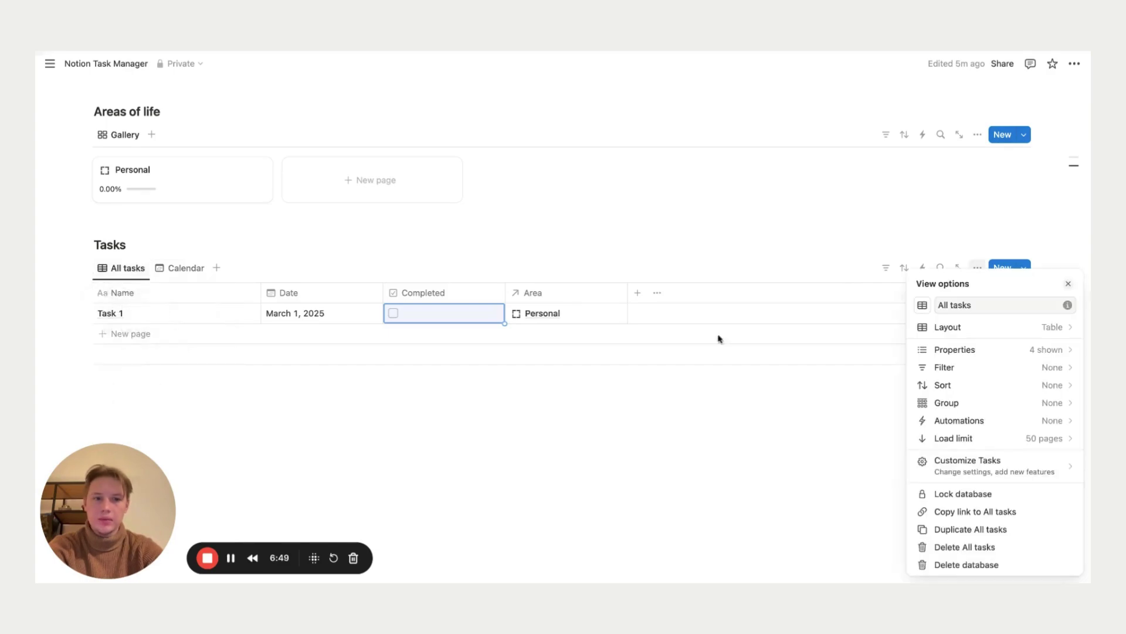
click(570, 272)
Duplicate the All tasks view of the Tasks database and name the copy Not completed
click(144, 269)
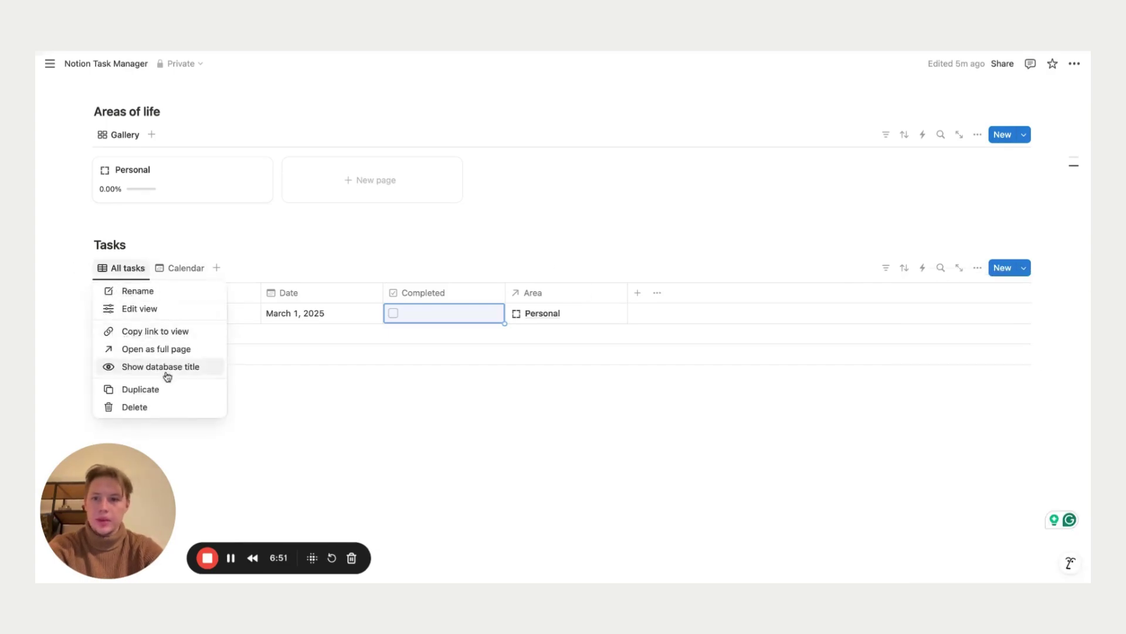
click(166, 395)
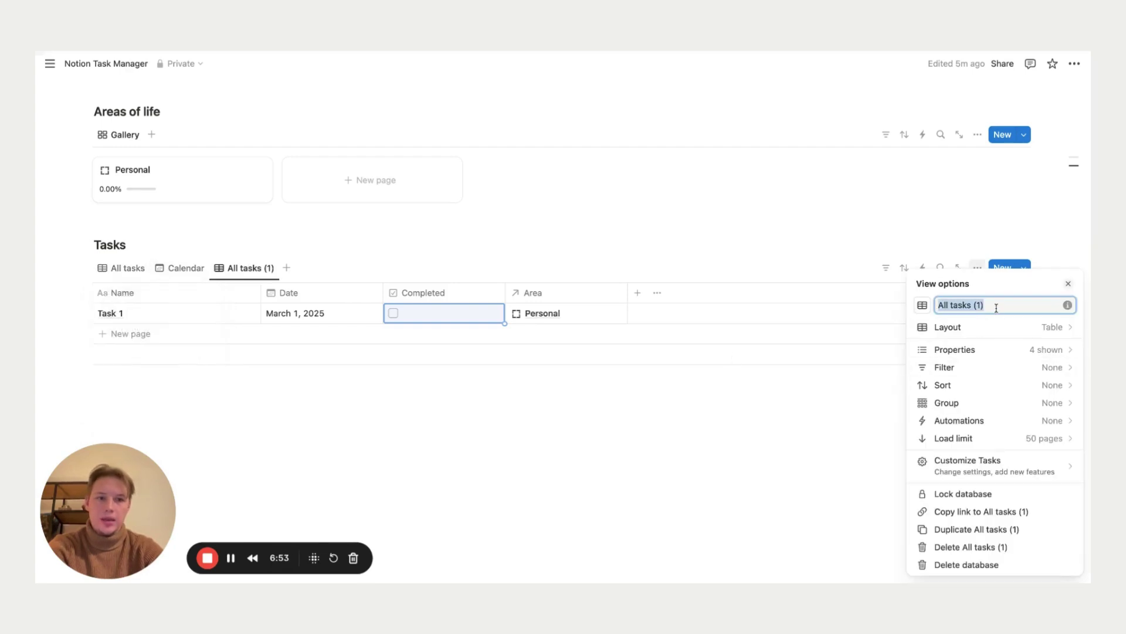
text(Not completed)
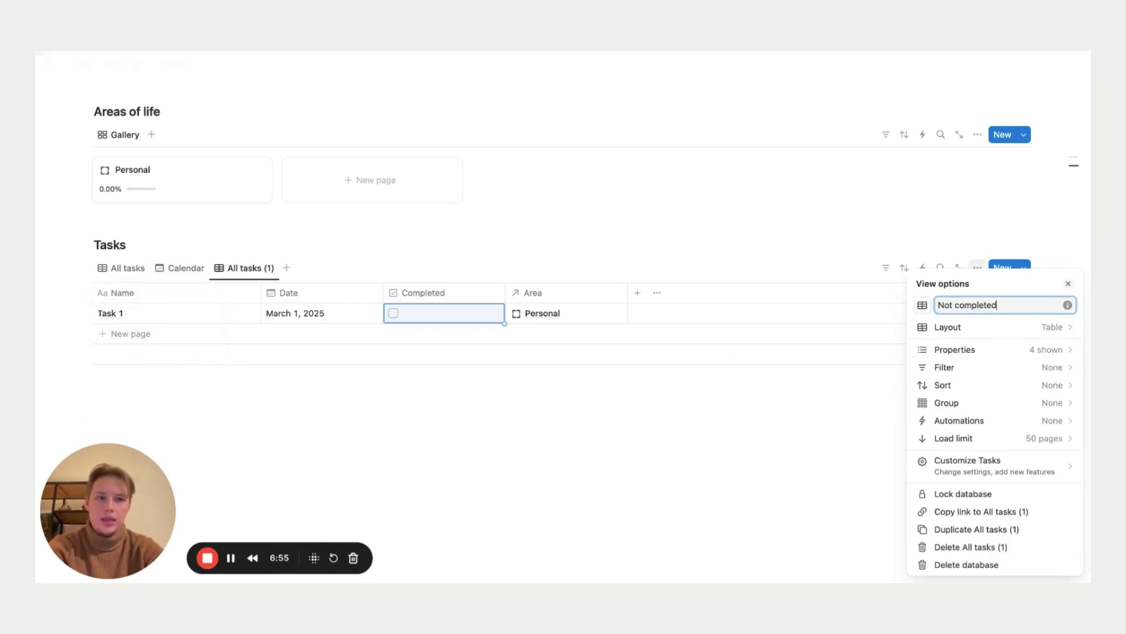
Filter the Not completed view to tasks whose Completed property is Unchecked
click(1002, 369)
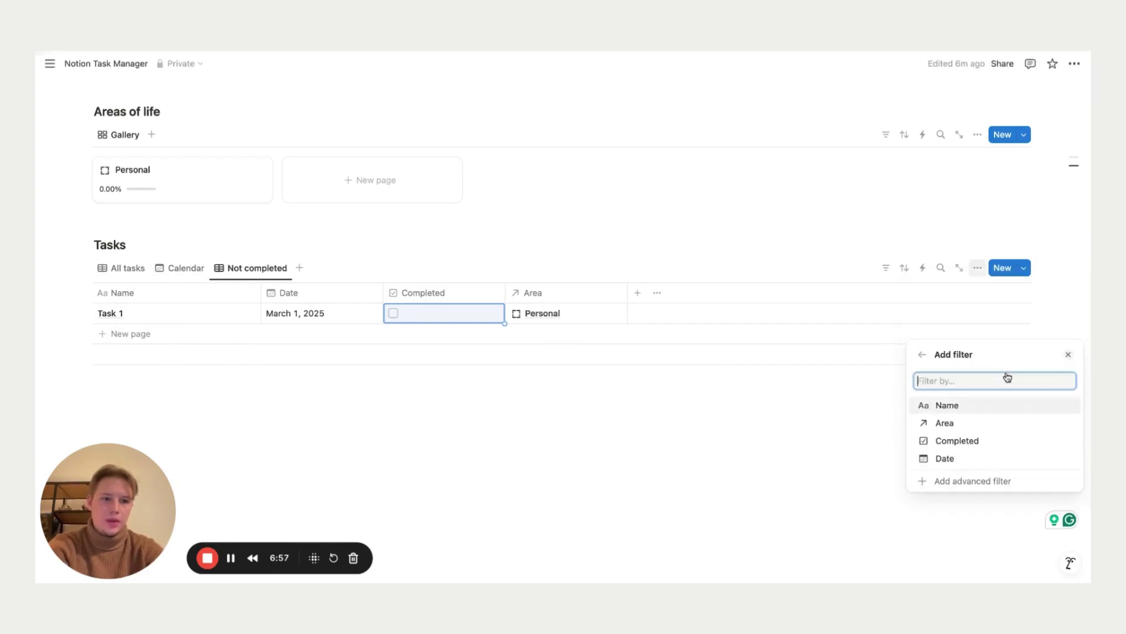
click(945, 441)
click(969, 376)
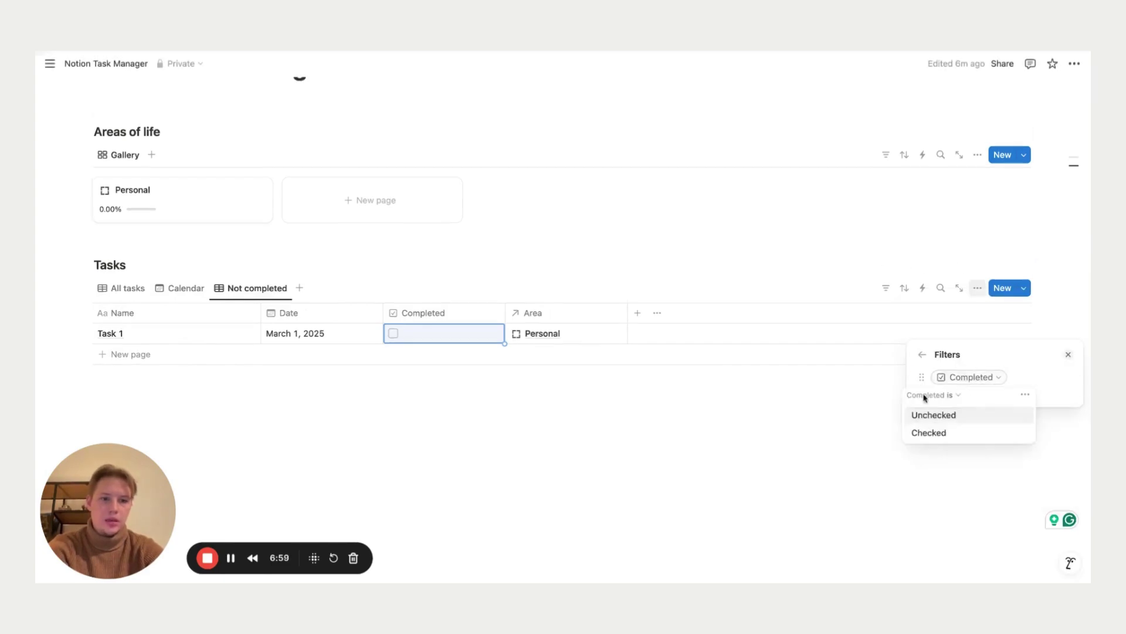
click(933, 415)
click(801, 418)
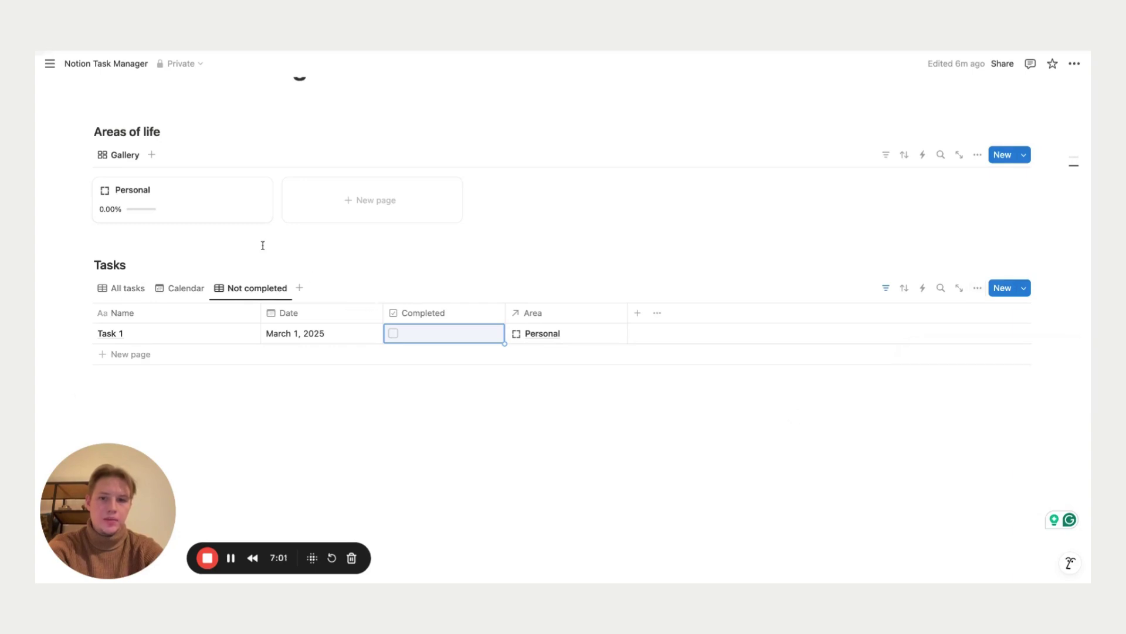
Duplicate the Not completed view of the Tasks database and name the copy Completed
click(248, 289)
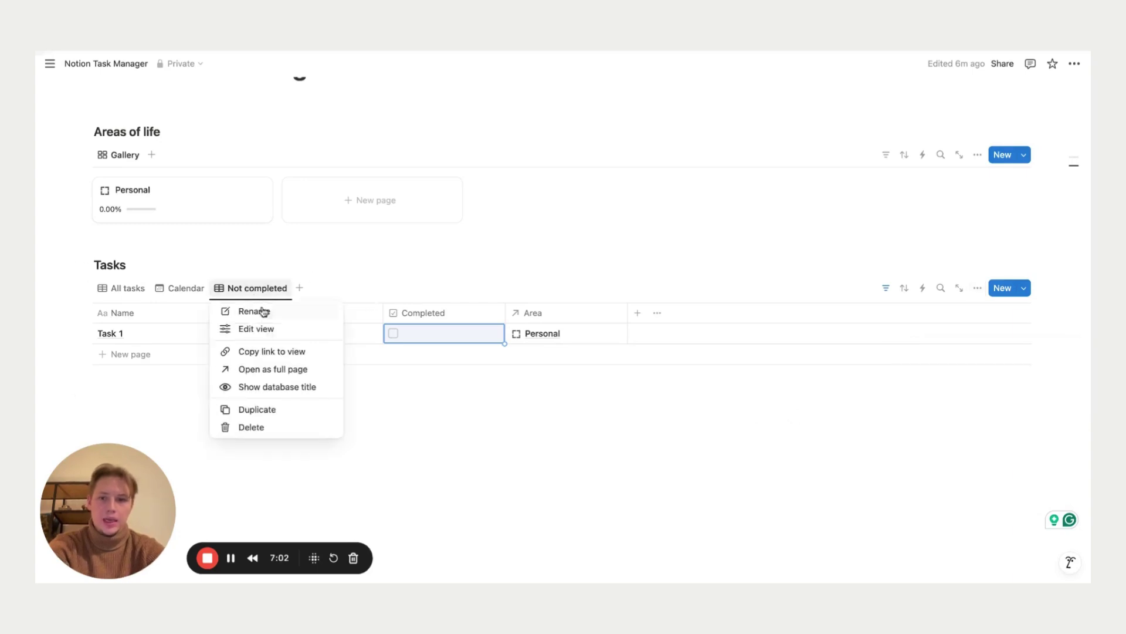
click(274, 410)
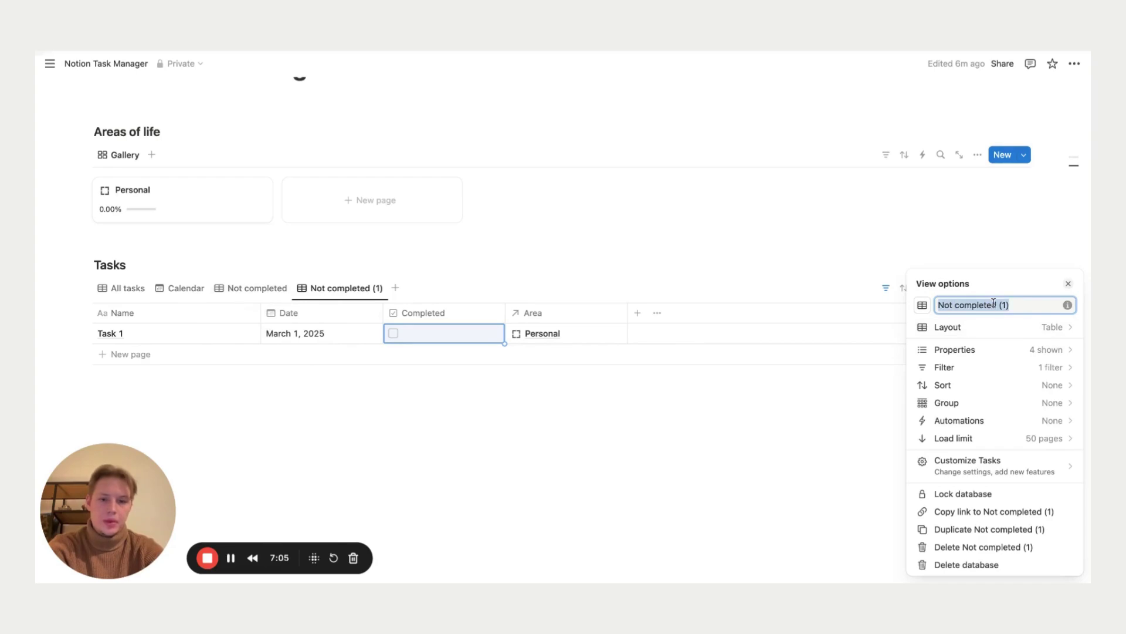
text(Completed)
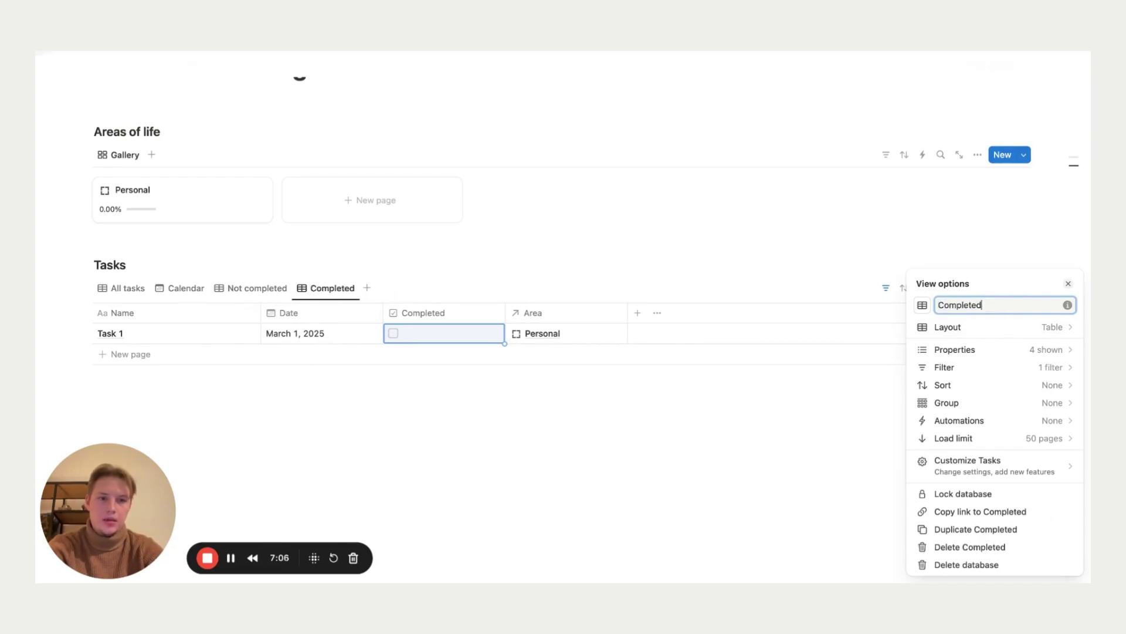
Change the Completed view's filter so the Completed property is Checked
click(975, 367)
click(978, 381)
click(956, 432)
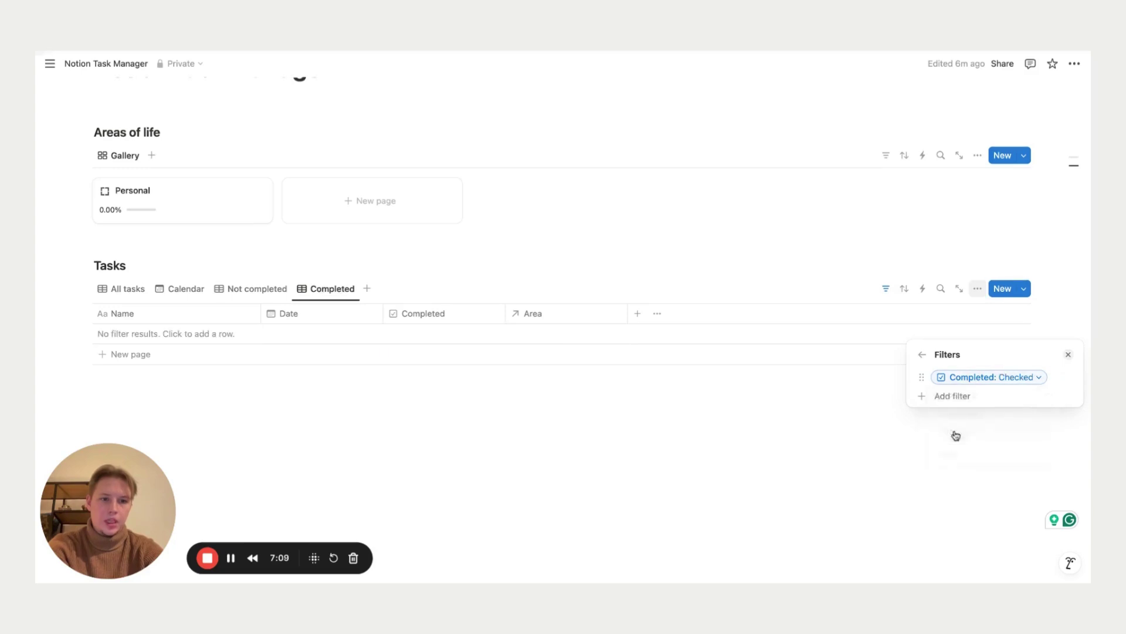
click(737, 433)
Mark Task 1 as completed in the All tasks view and check the Completed and Not completed views
click(125, 288)
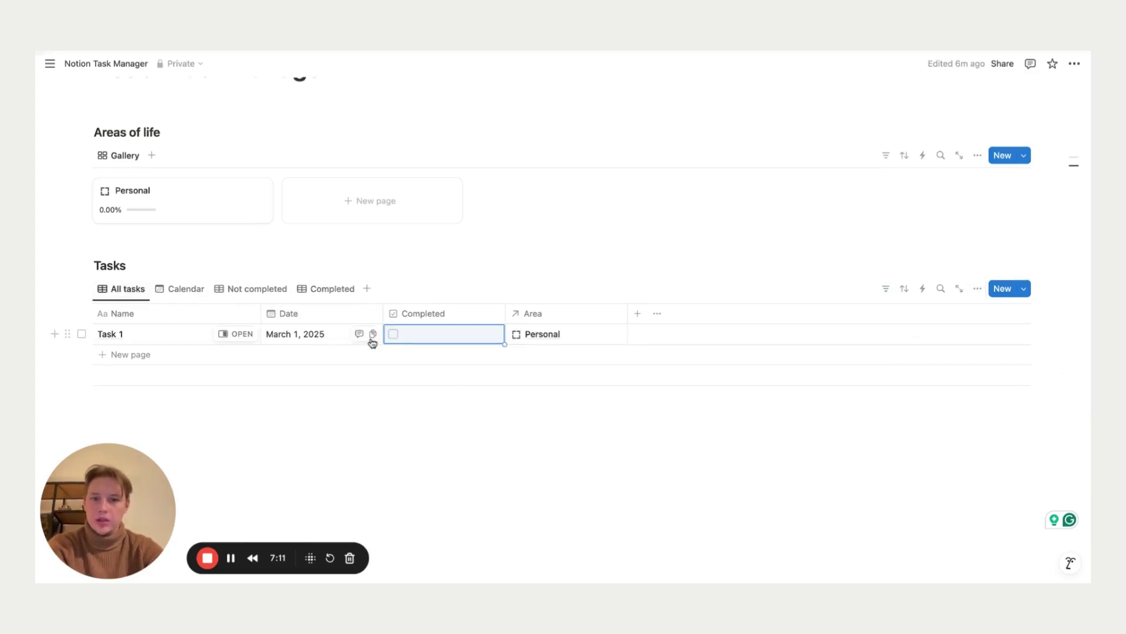
click(343, 289)
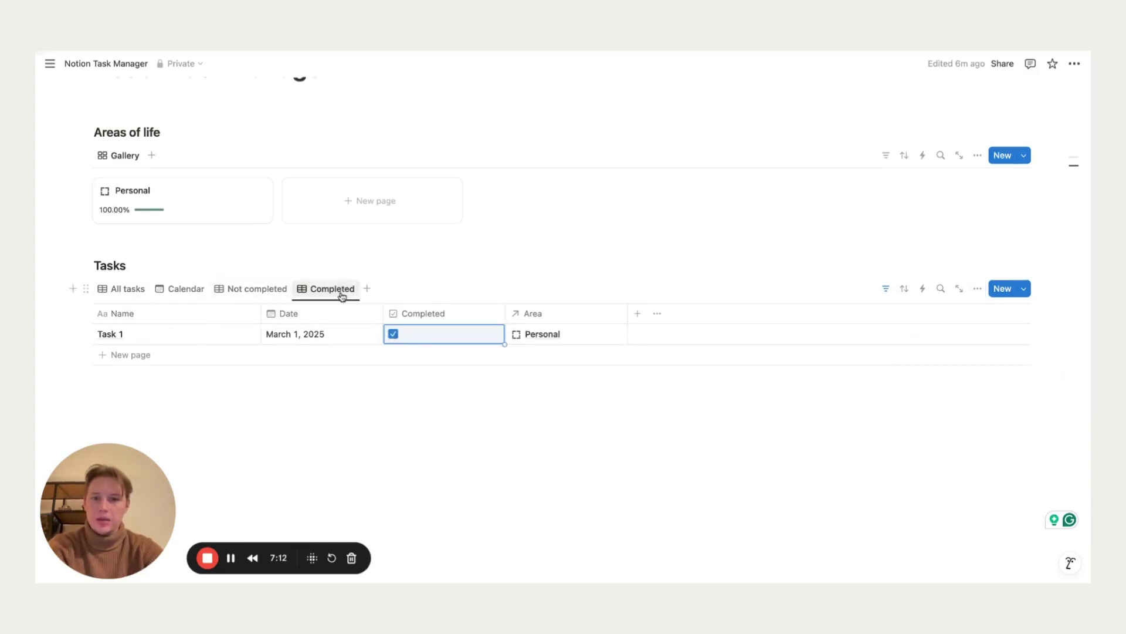
click(247, 291)
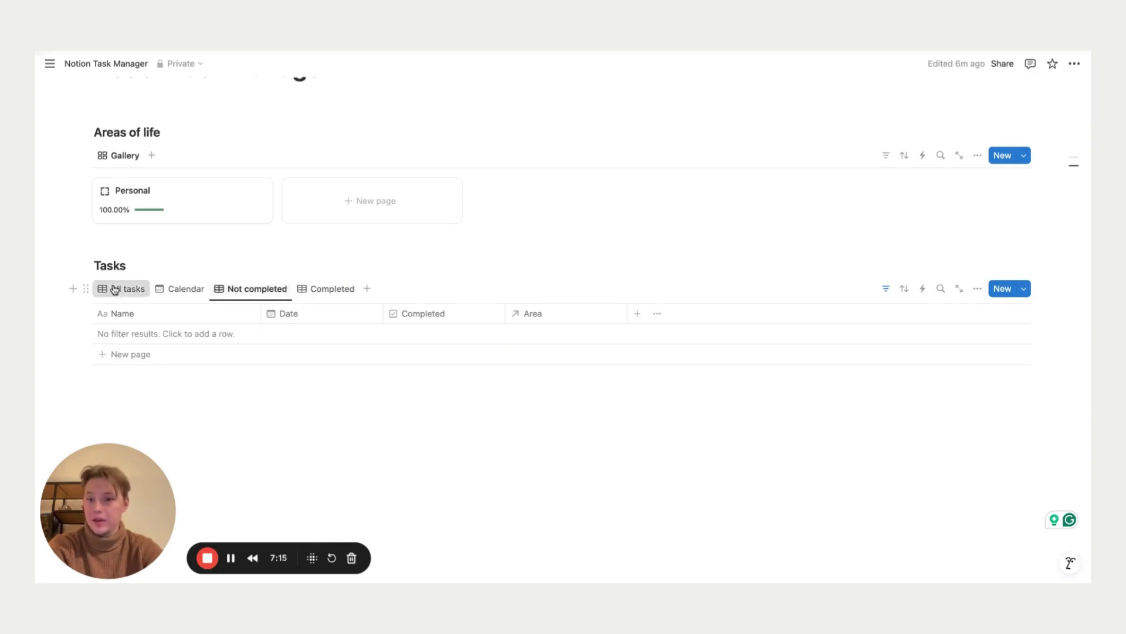
click(136, 290)
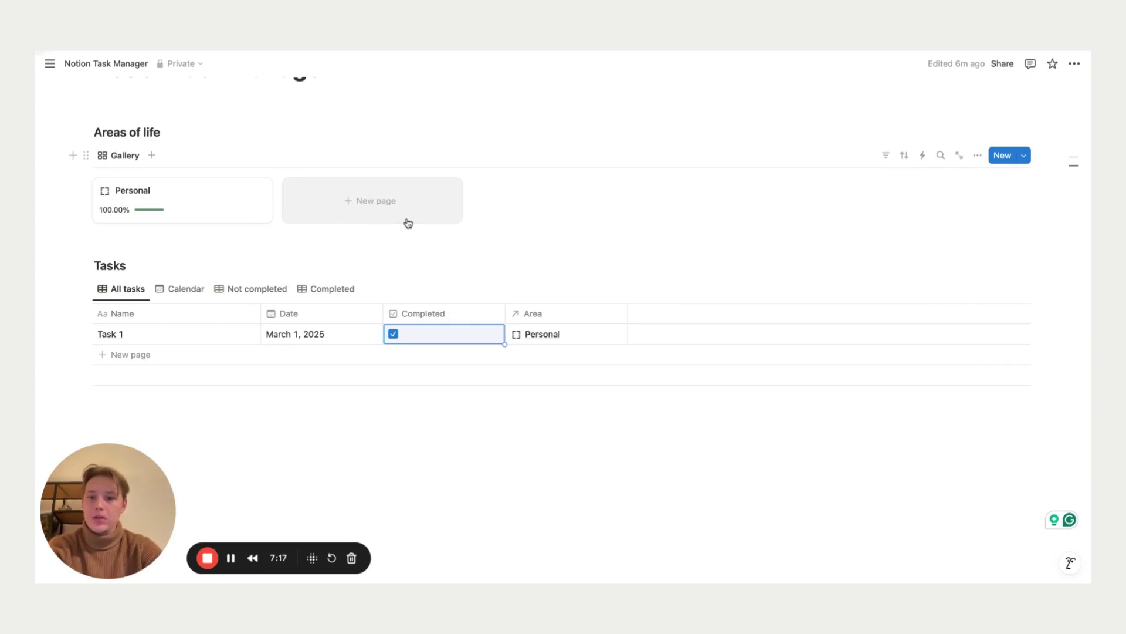
Open the Personal area from the Areas of life gallery to view its page, and close it again
scroll(537, 238, up, 2)
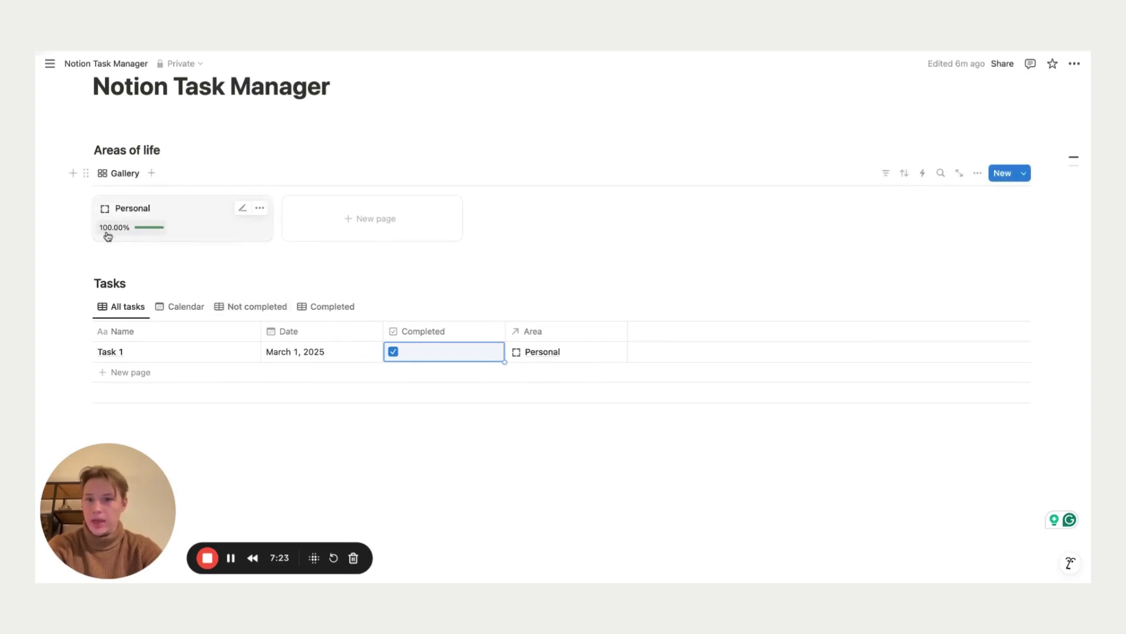
click(184, 233)
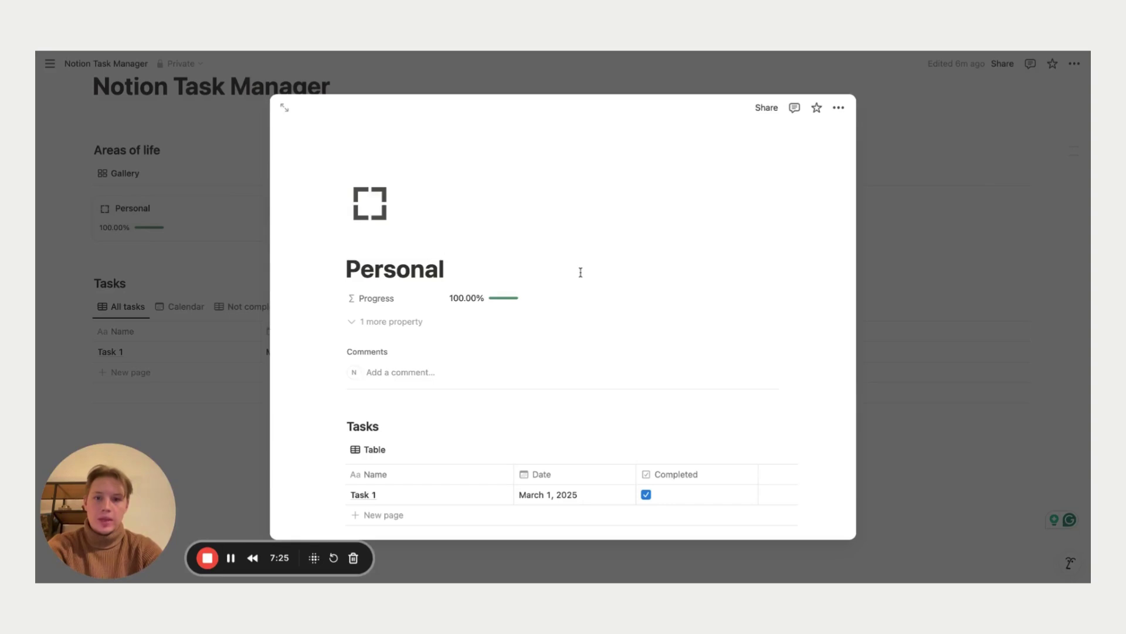
click(263, 285)
Set the Areas of life gallery to open pages in Side peek and open the Personal area that way
click(123, 172)
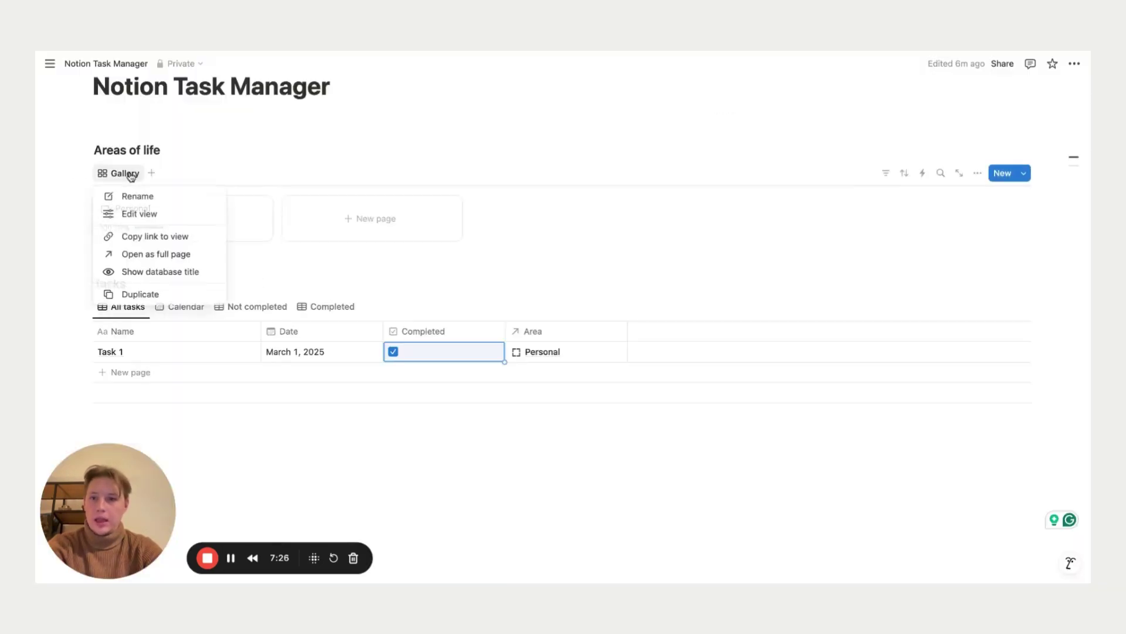
click(146, 213)
click(1013, 247)
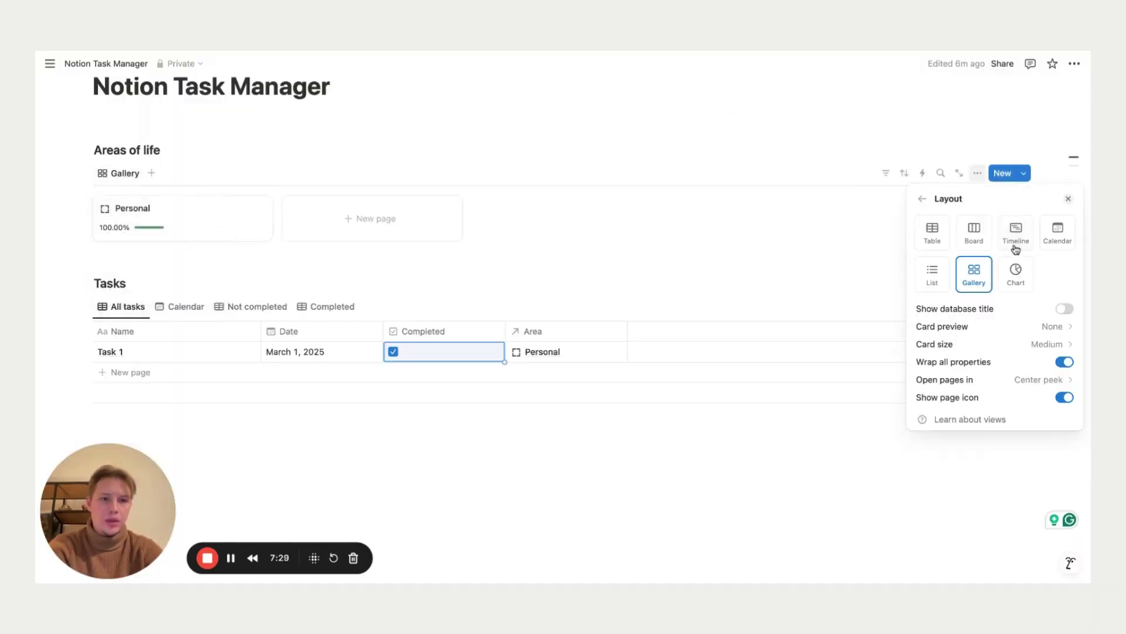
click(983, 383)
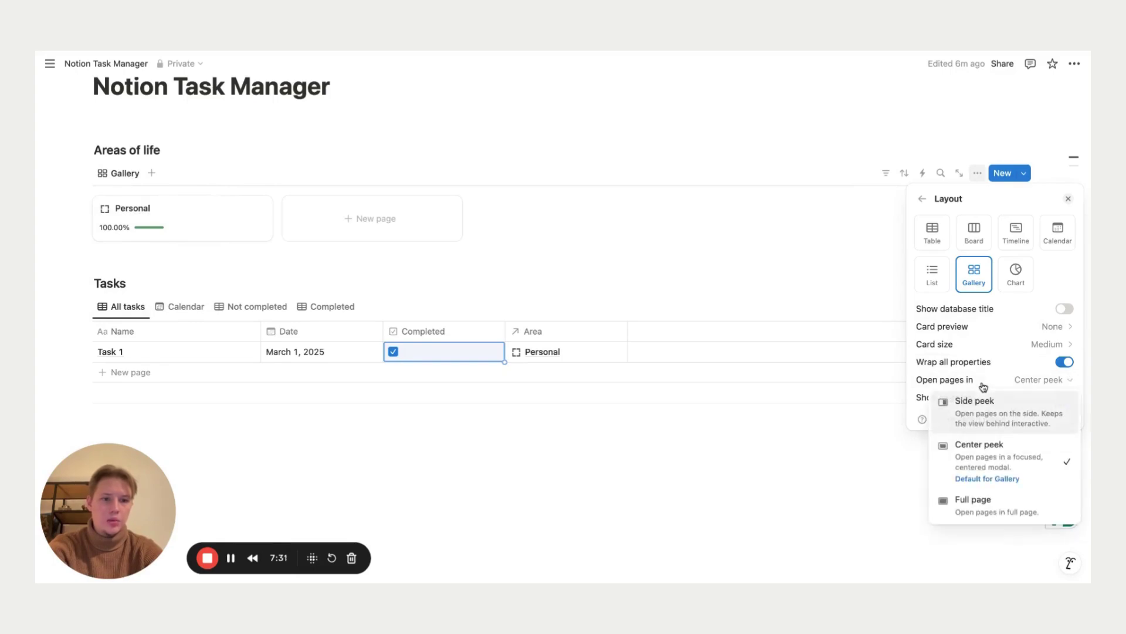
click(983, 404)
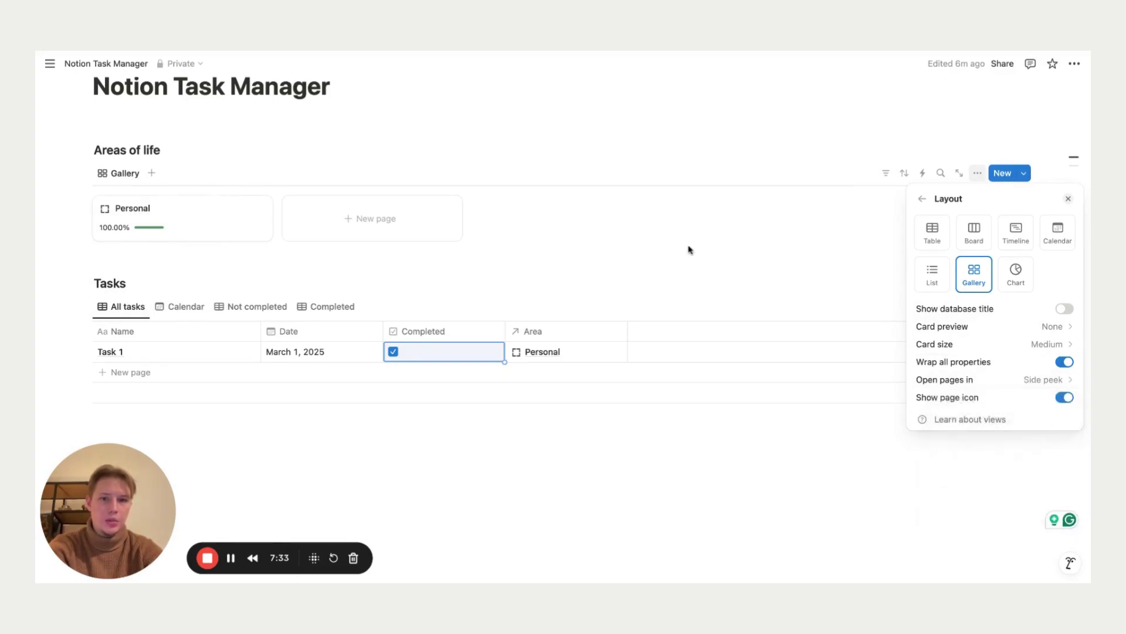
click(686, 249)
click(211, 229)
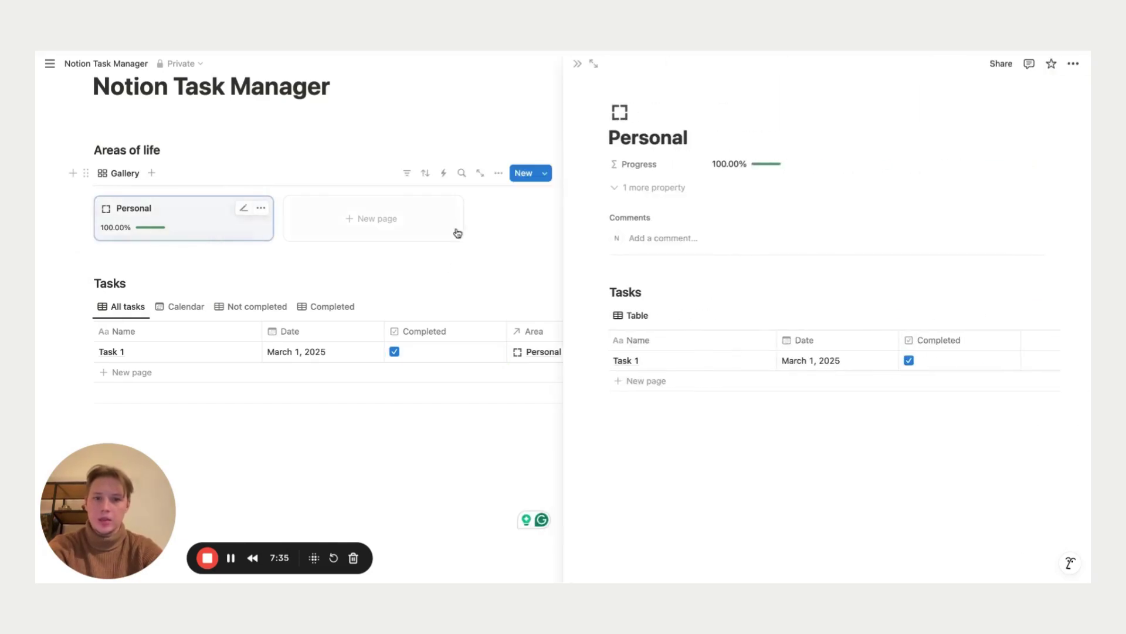